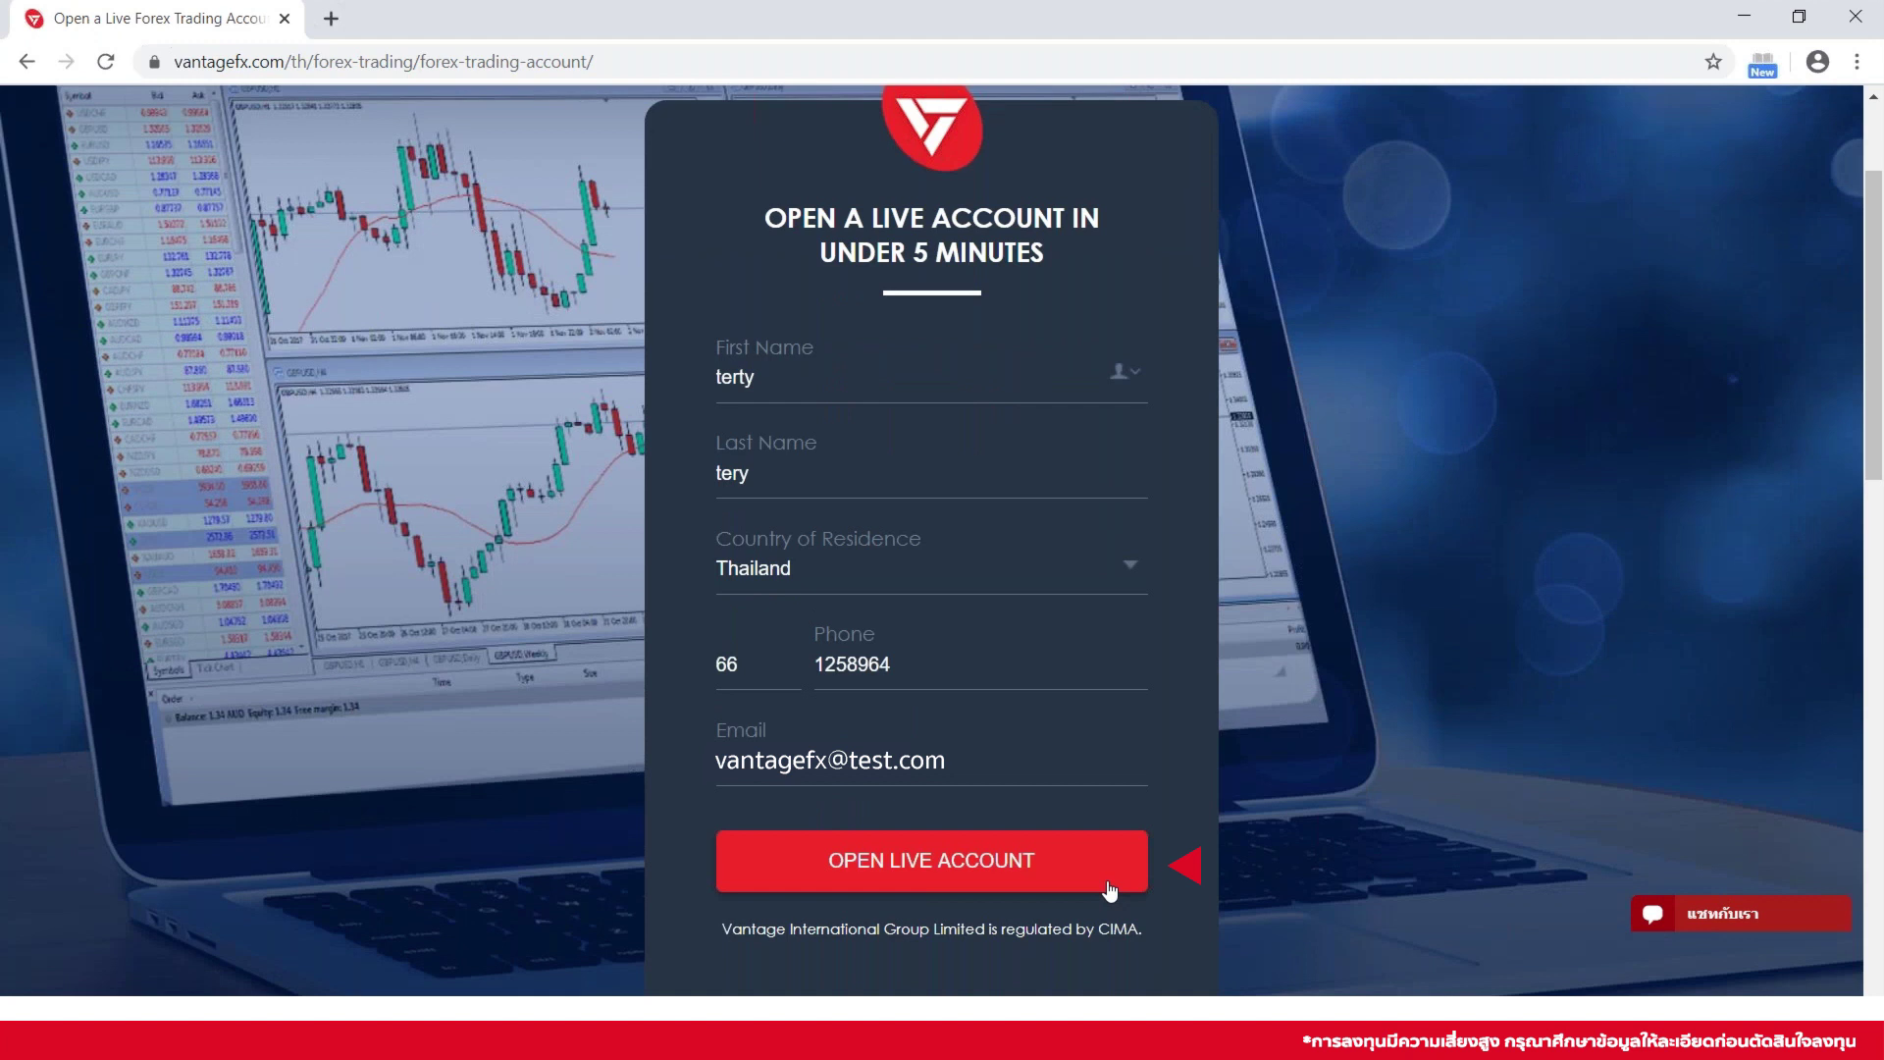
Submit the sign-up form via OPEN LIVE ACCOUNT to reach the prefilled Secure Client Portal registration
click(1109, 889)
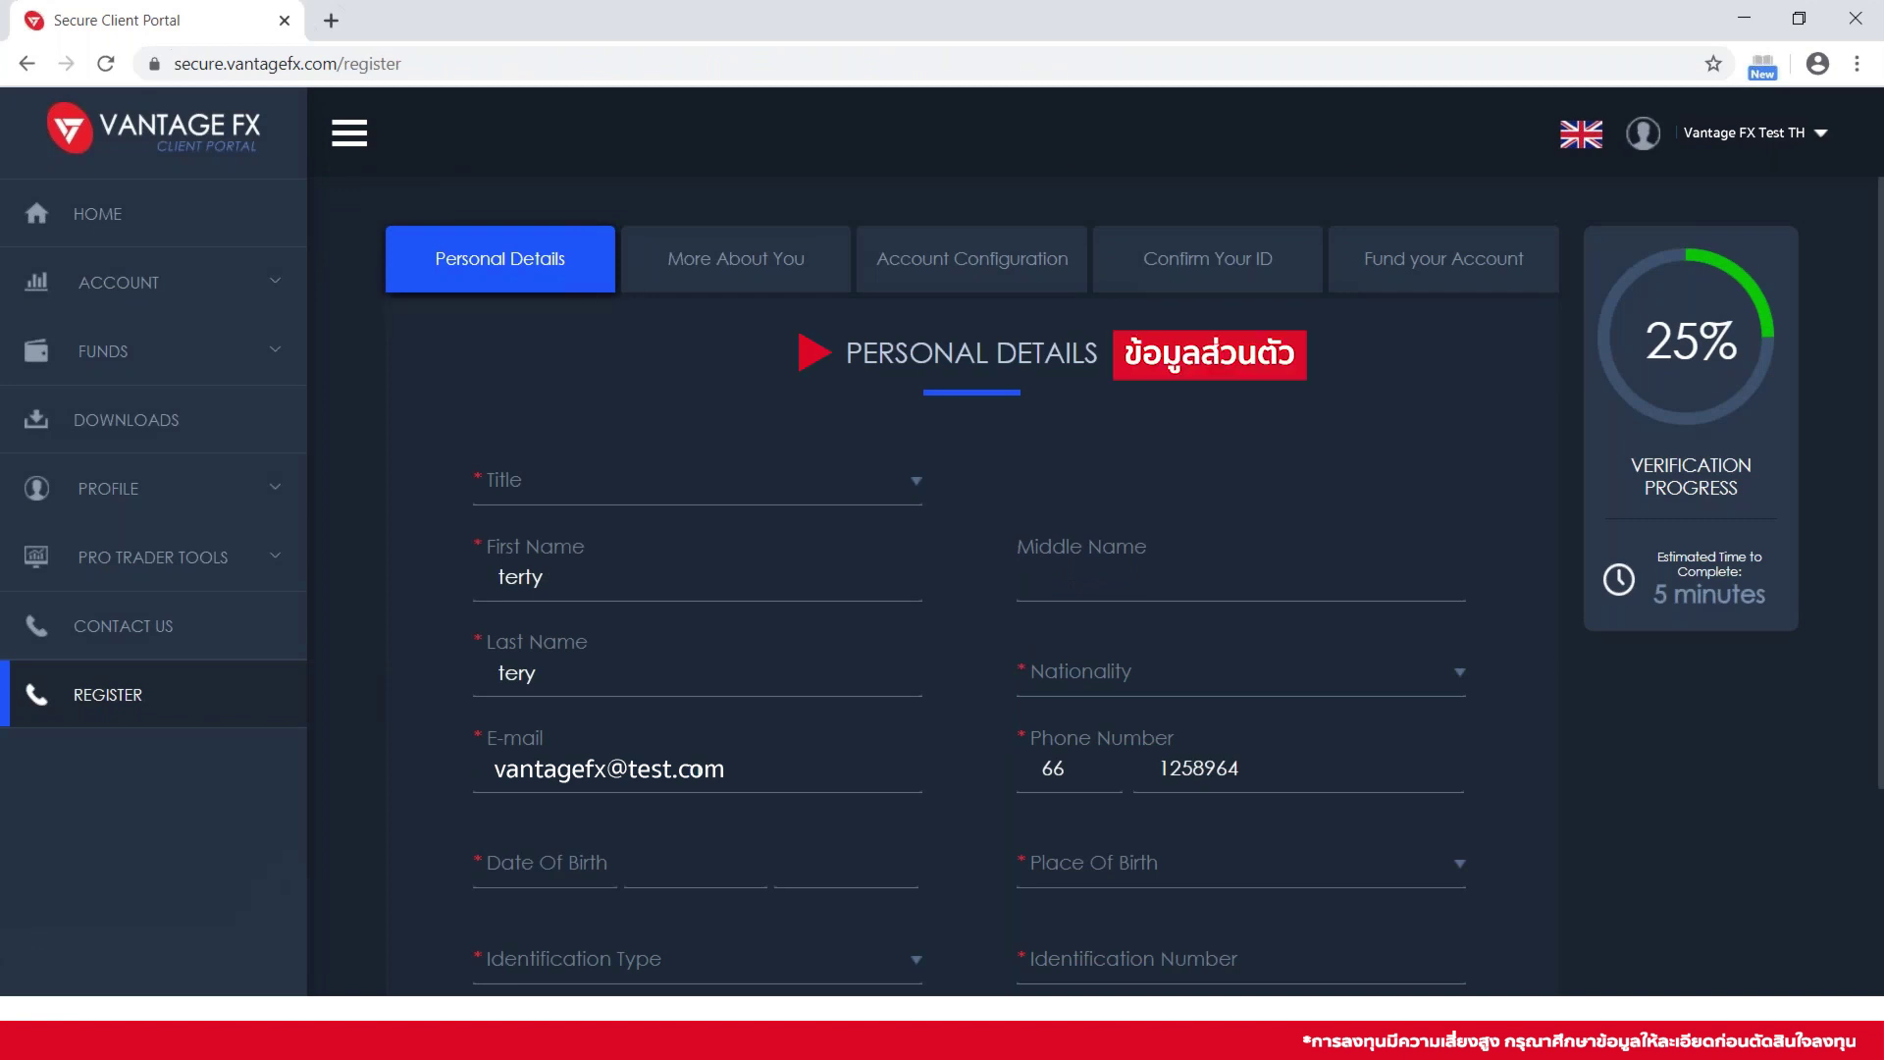
Pick Mr as the title and search 'thai' to set nationality to Thai
click(512, 485)
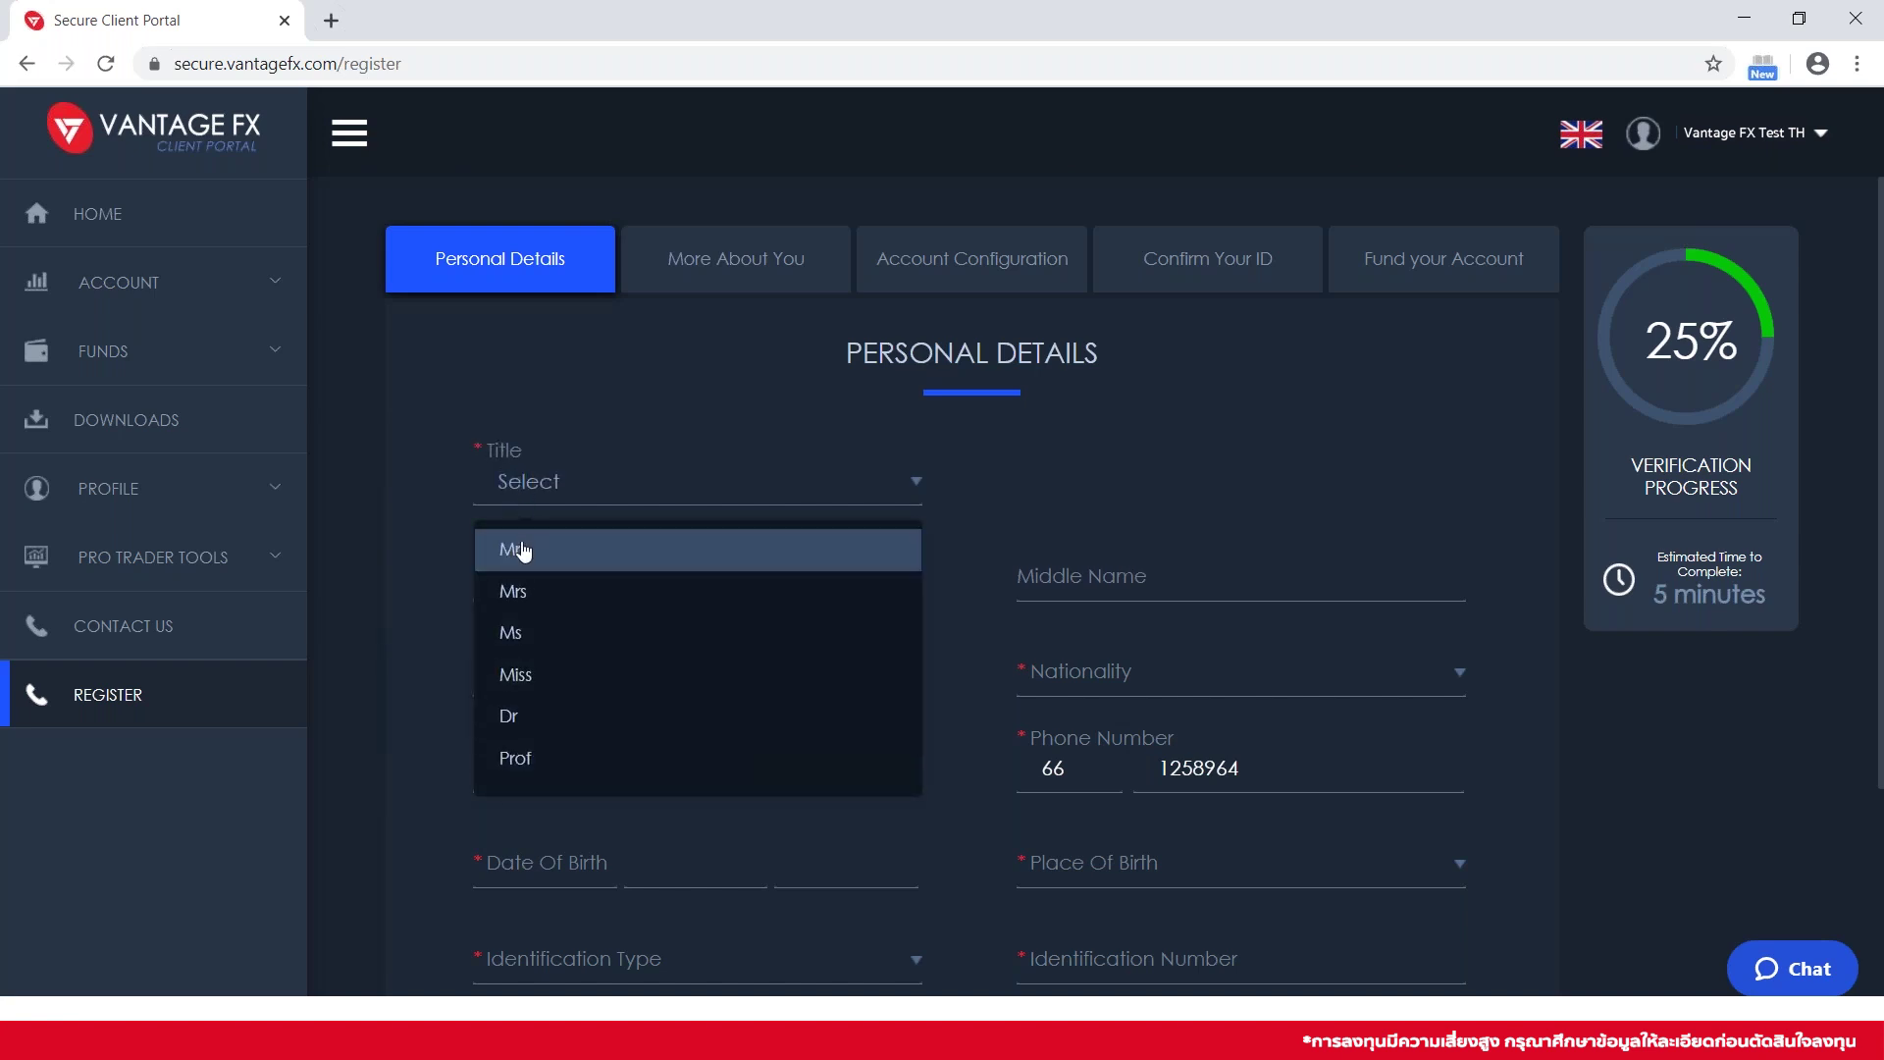
click(522, 551)
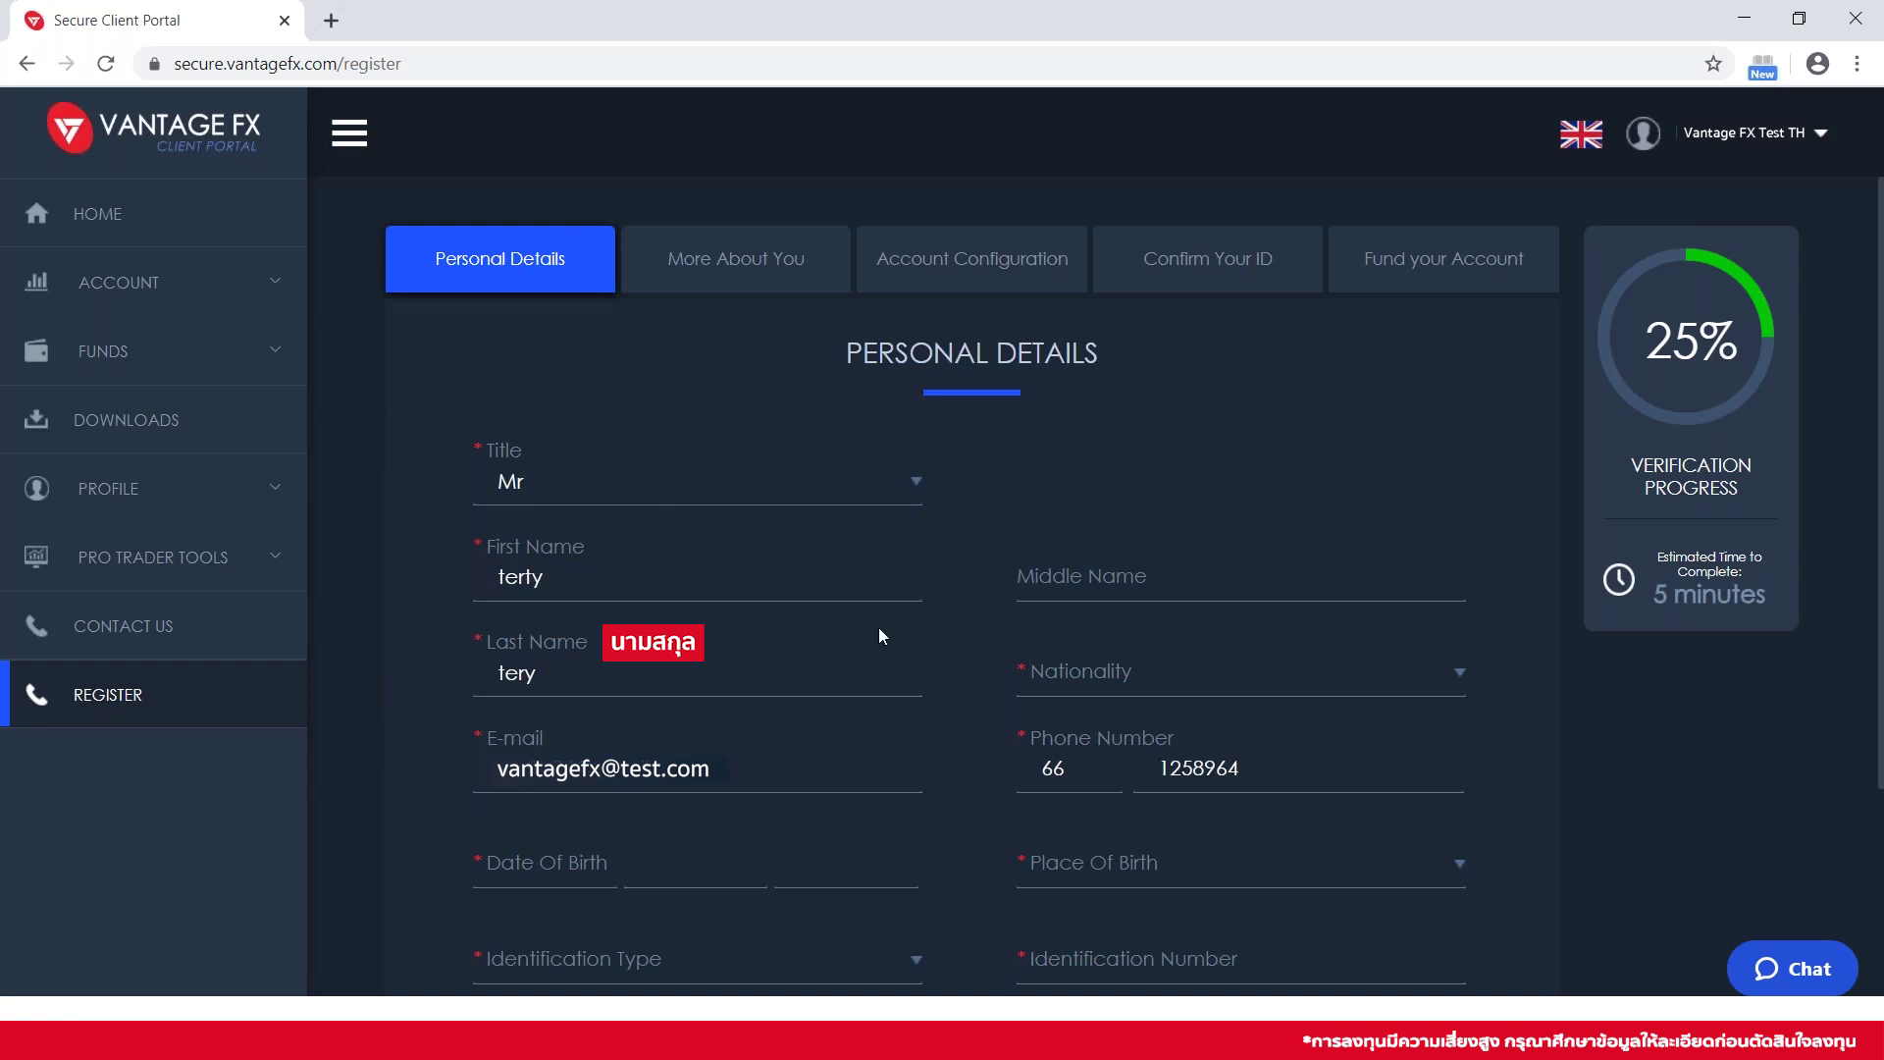
click(1121, 691)
text(th)
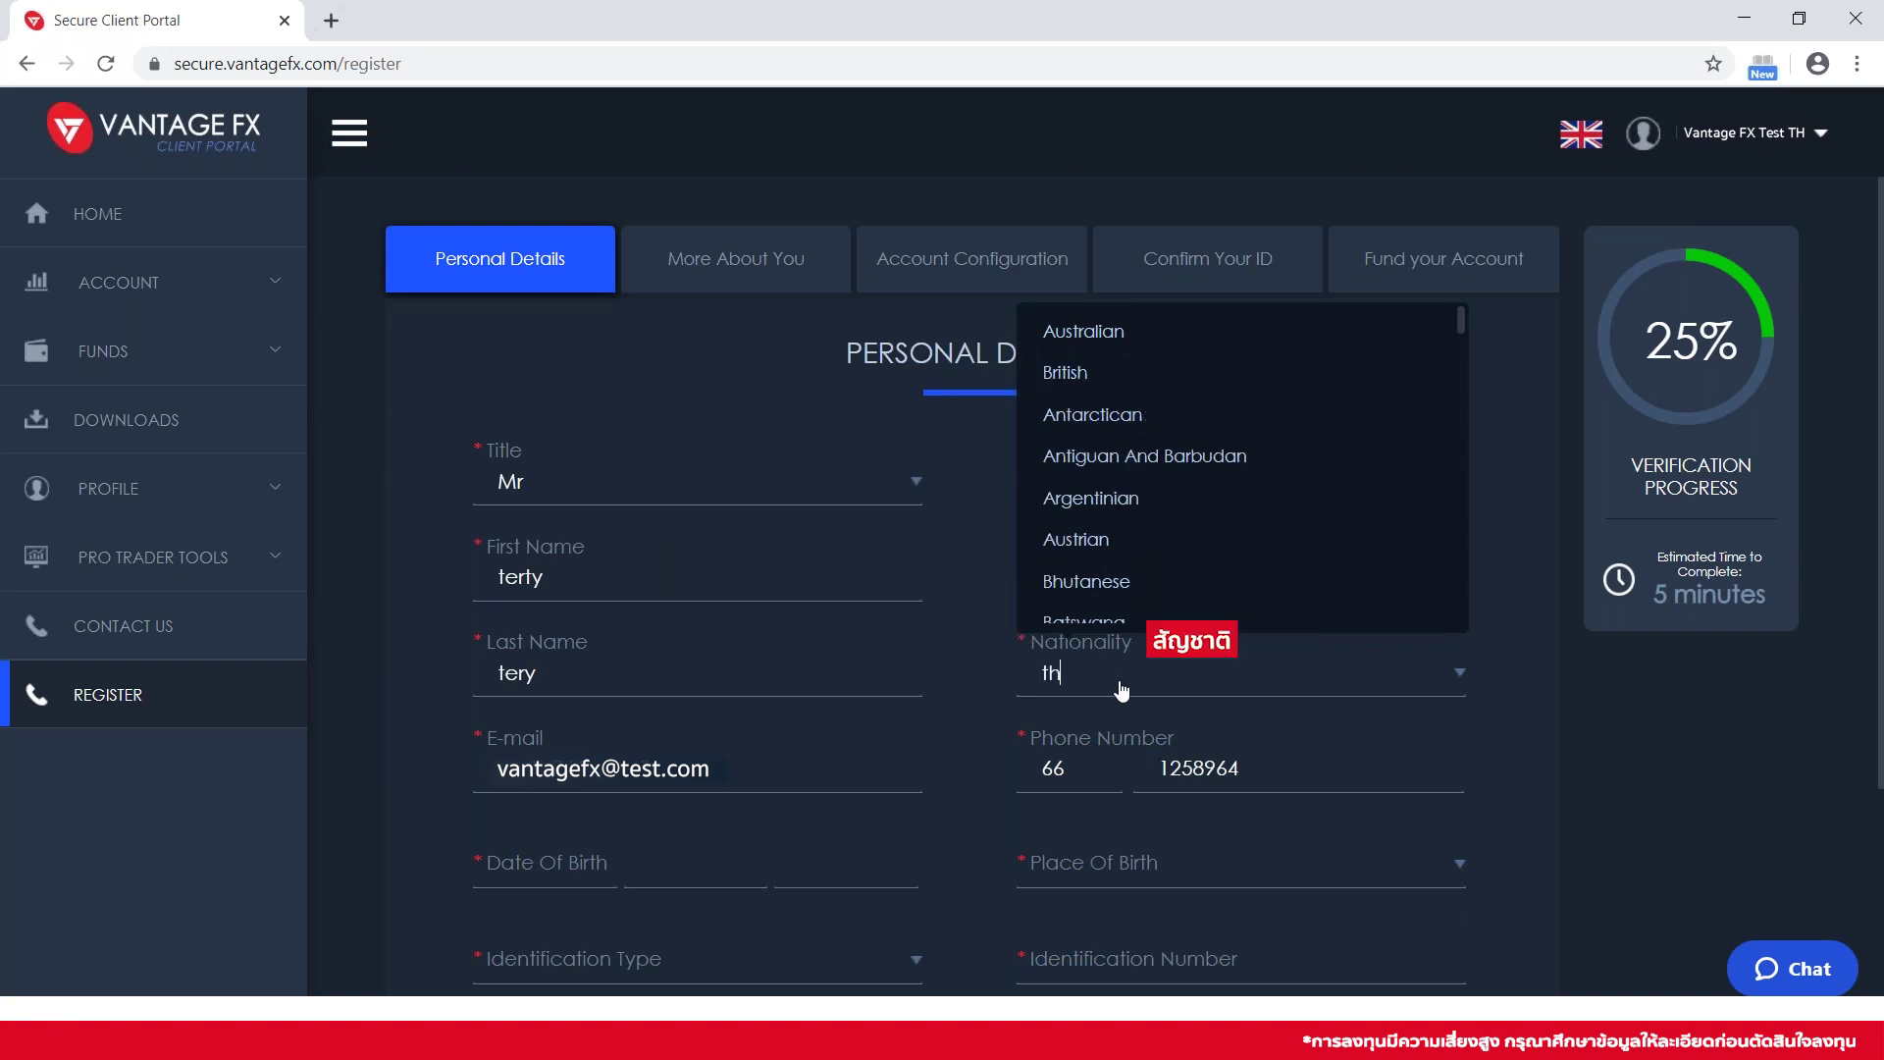
text(ai)
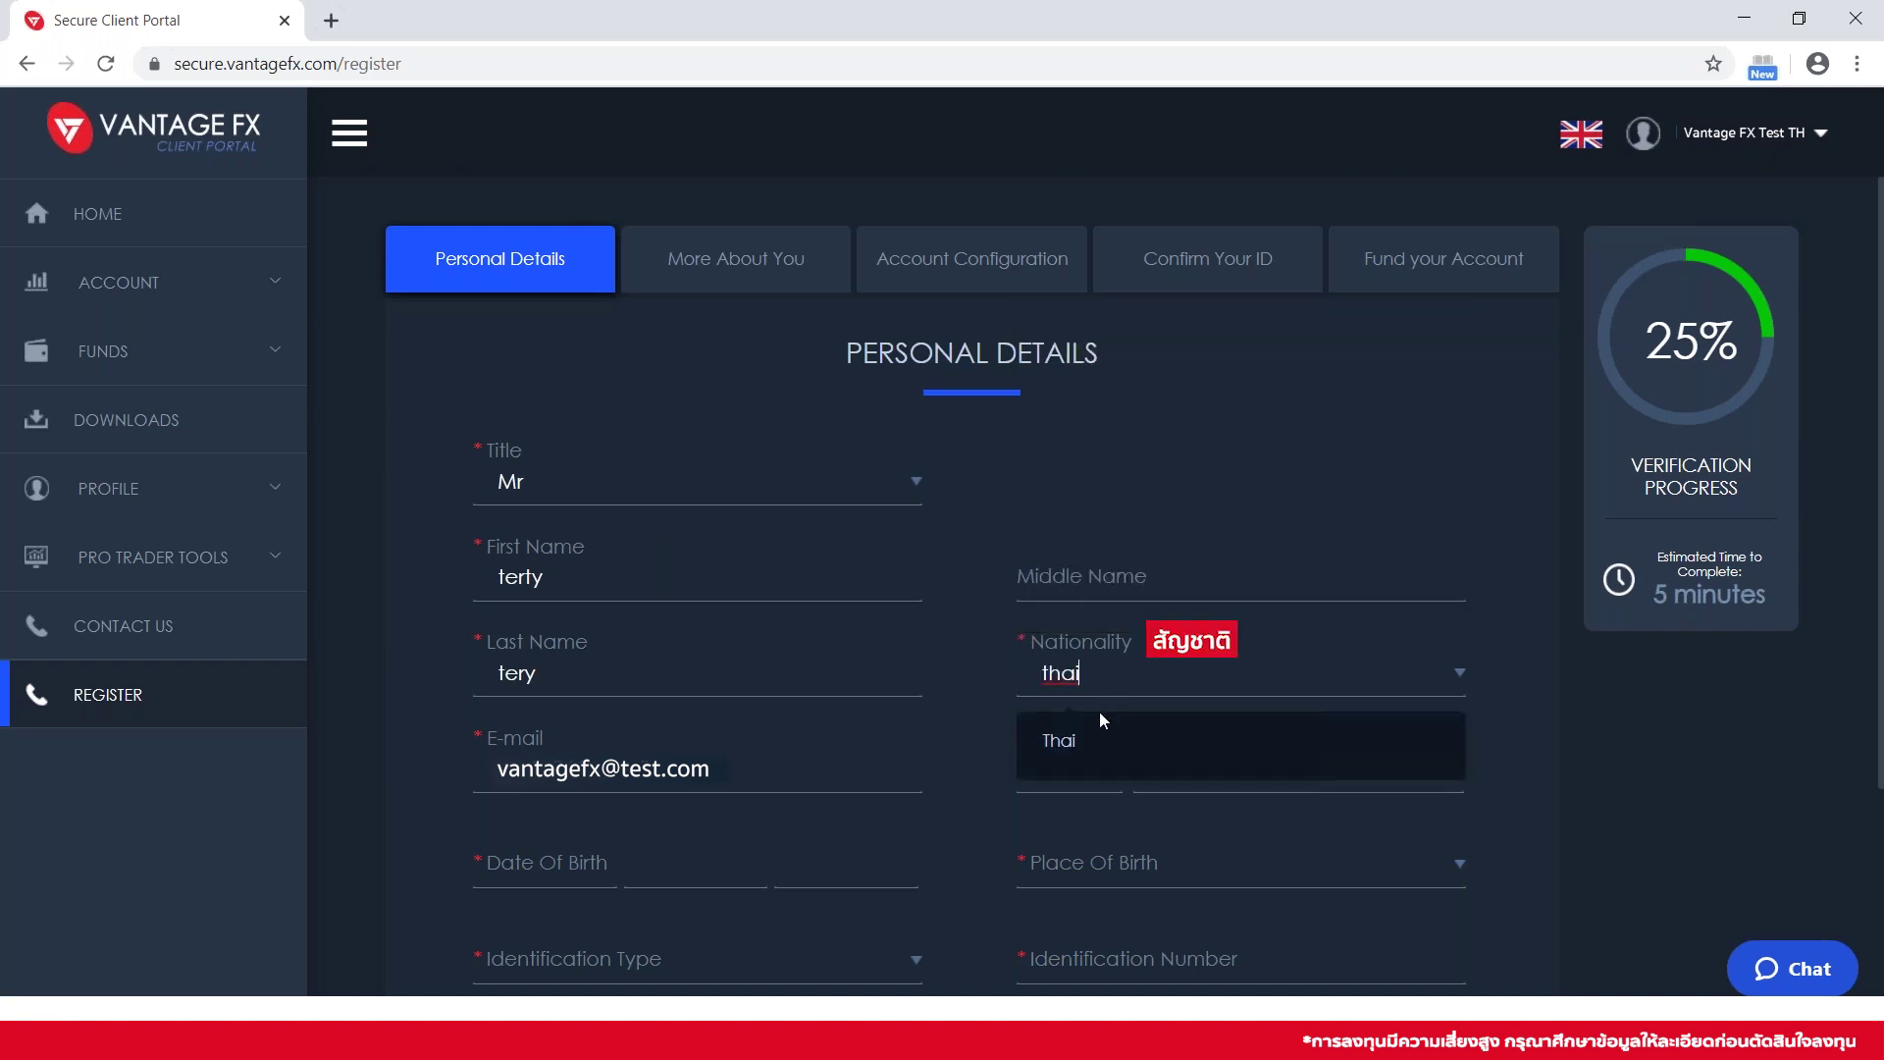
click(1090, 745)
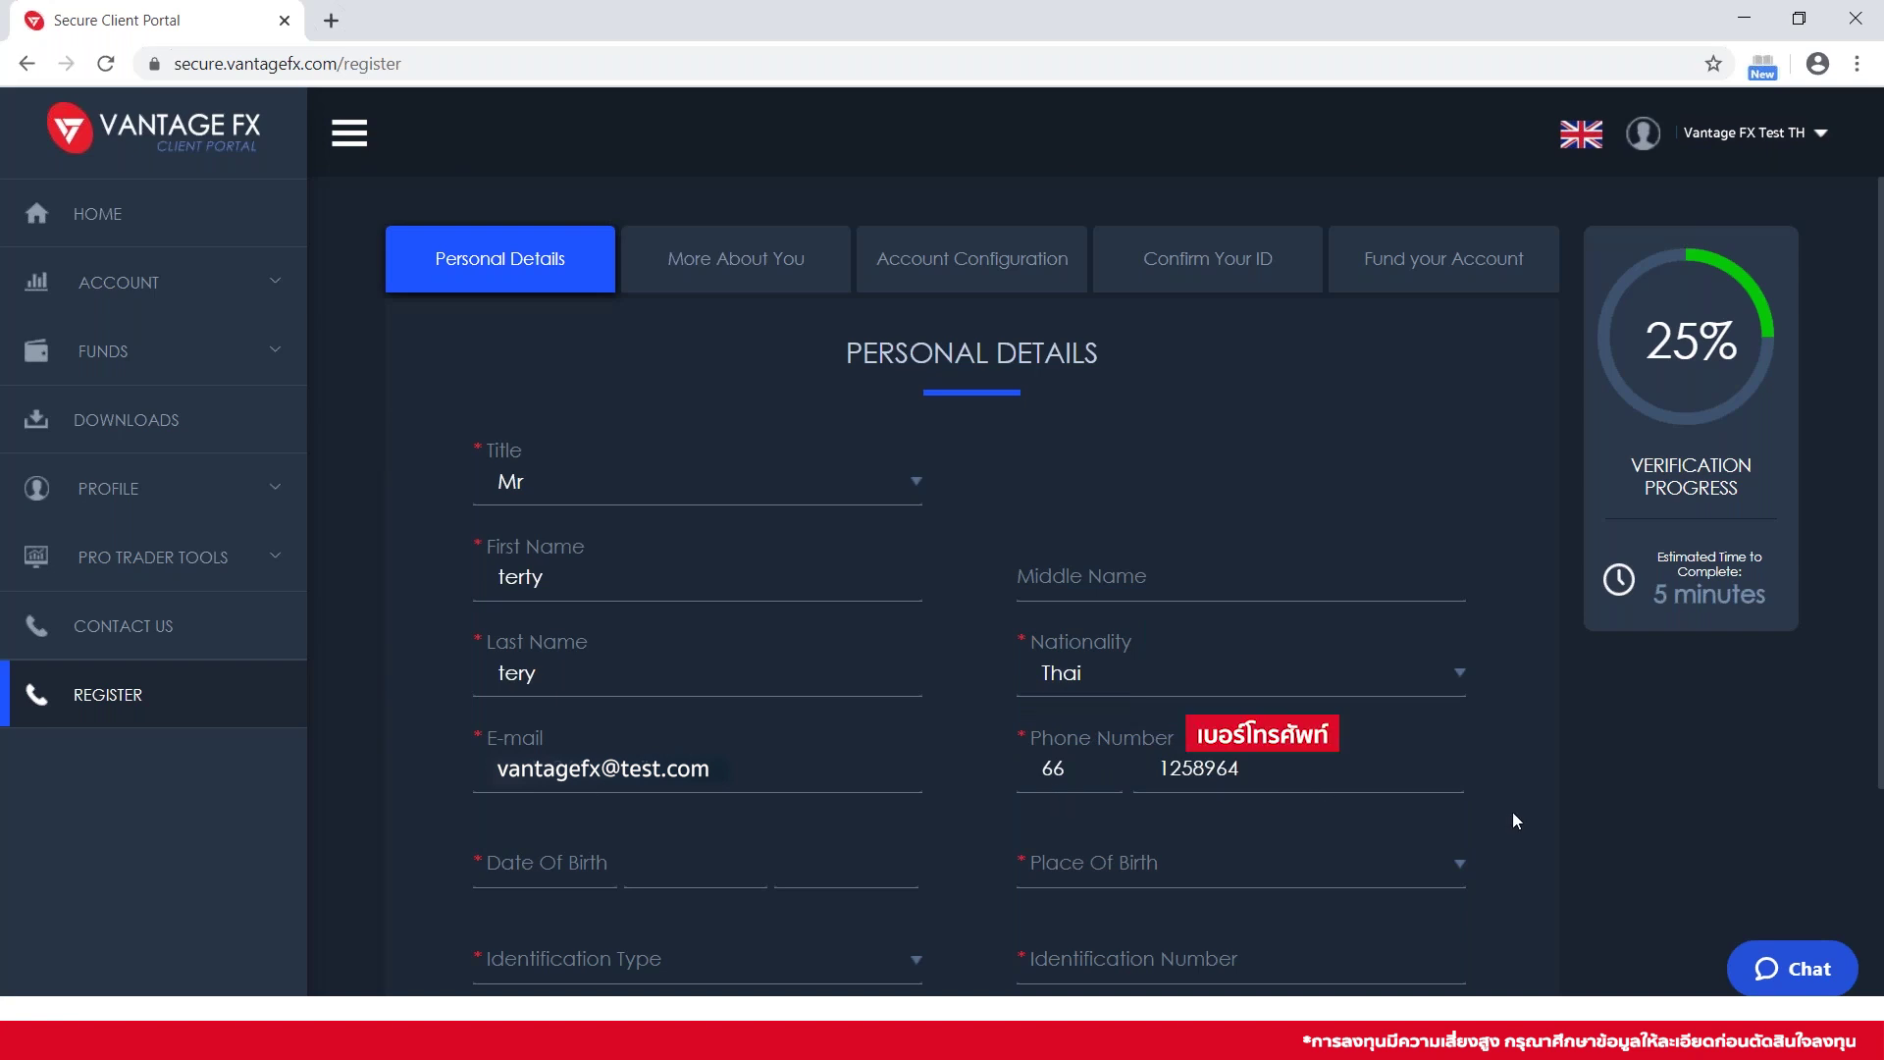
scroll(957, 679, down, 2)
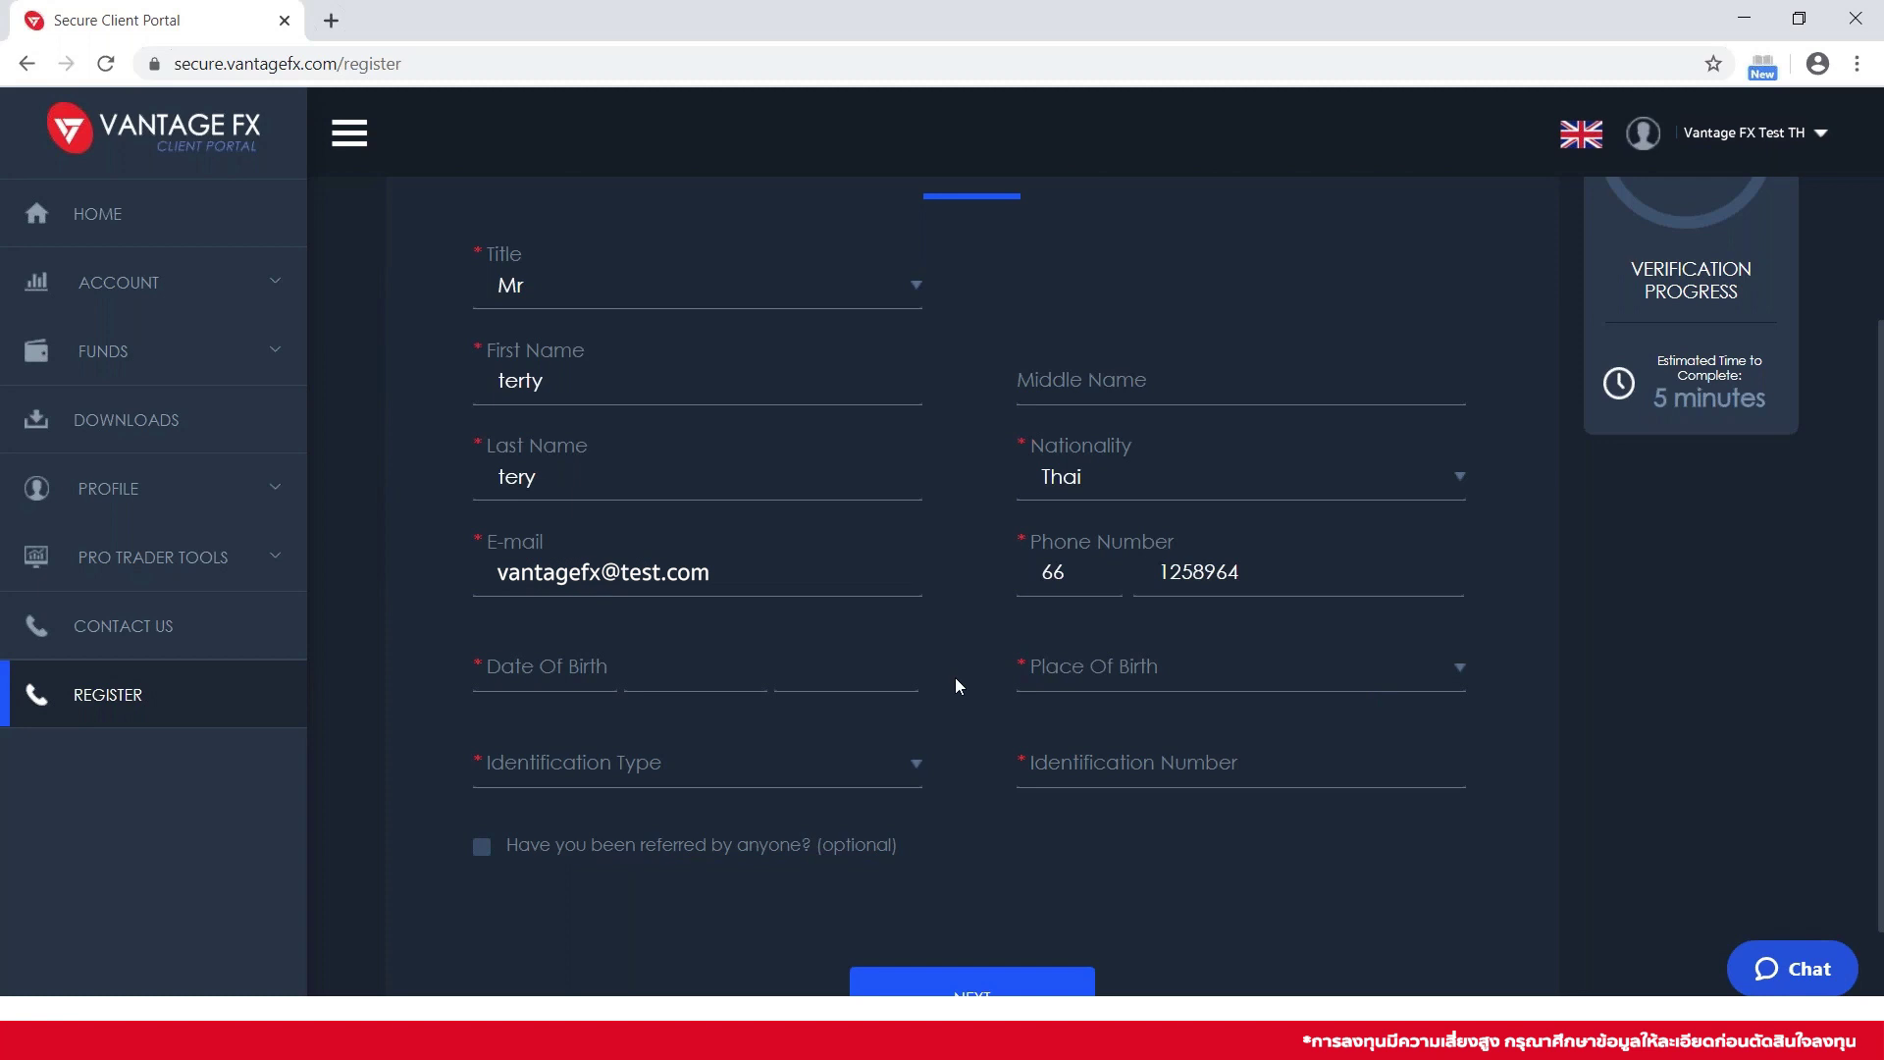
Set the date of birth to day 06, month 06, year 1995
click(545, 673)
click(576, 556)
click(701, 666)
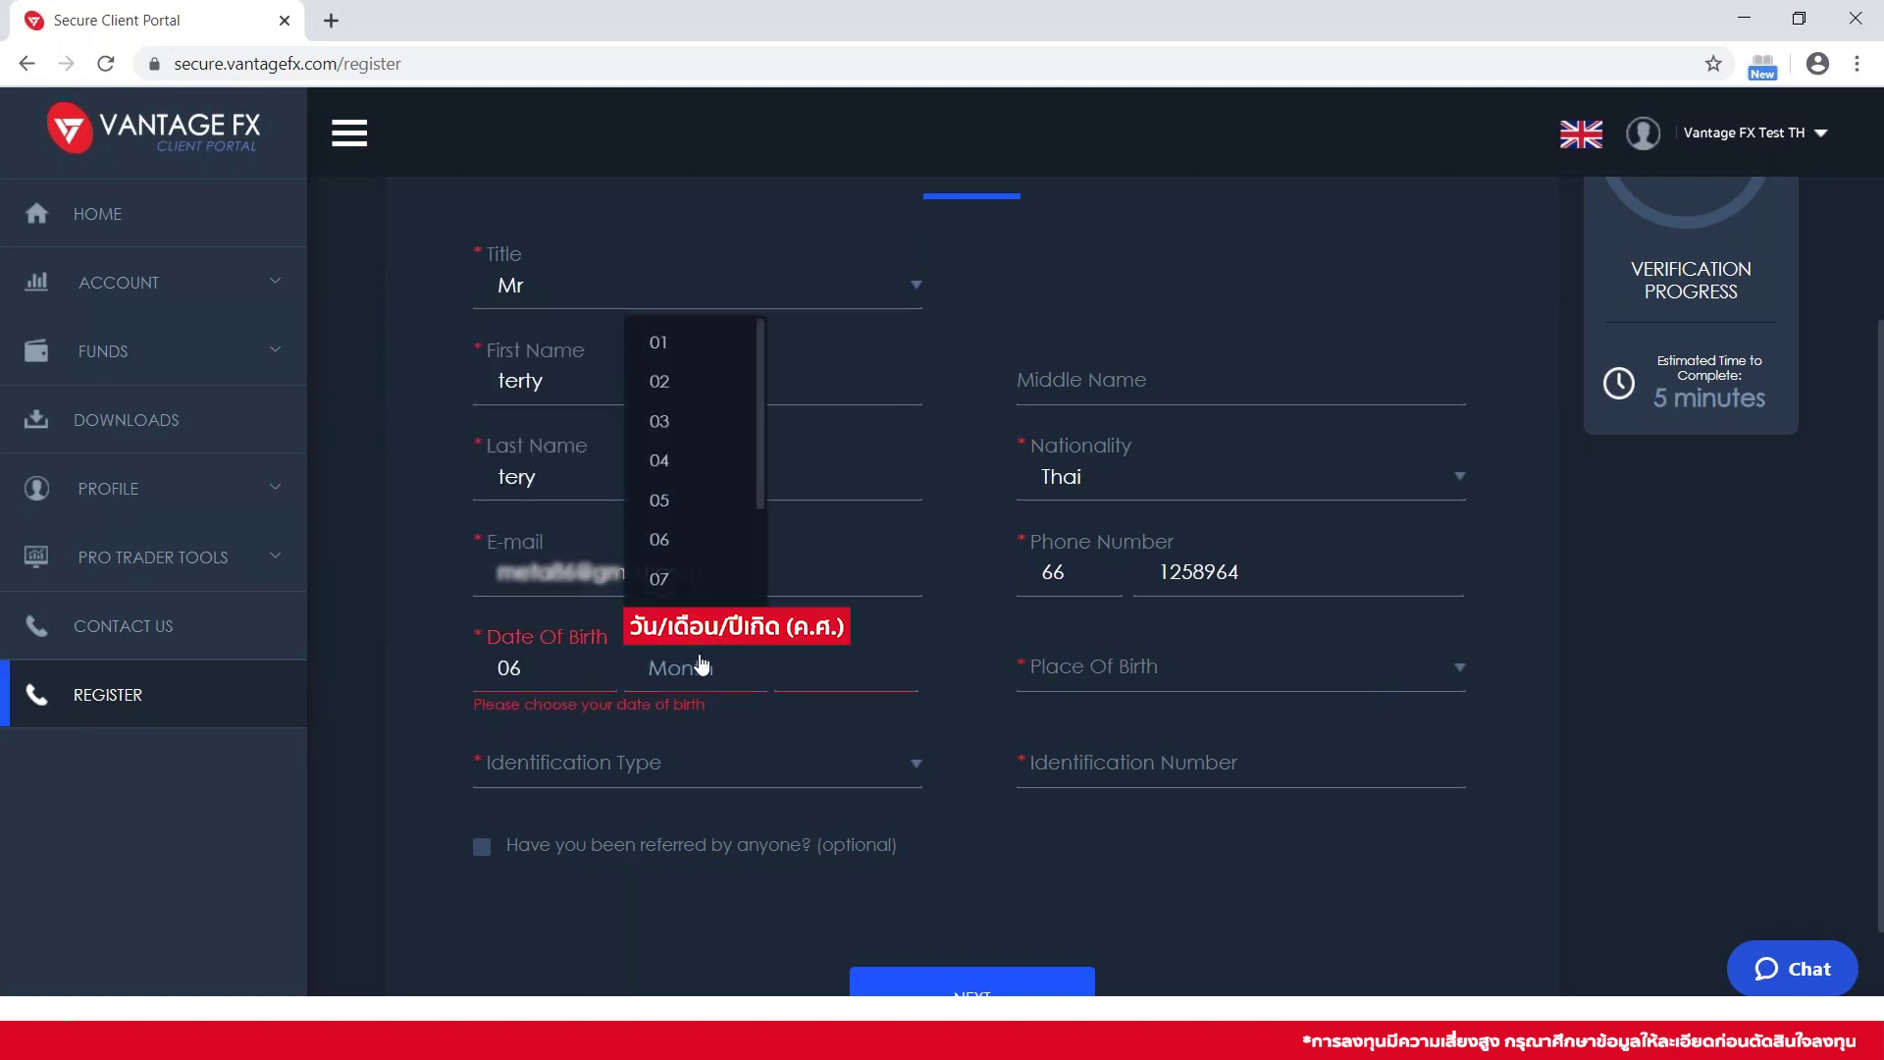
click(727, 554)
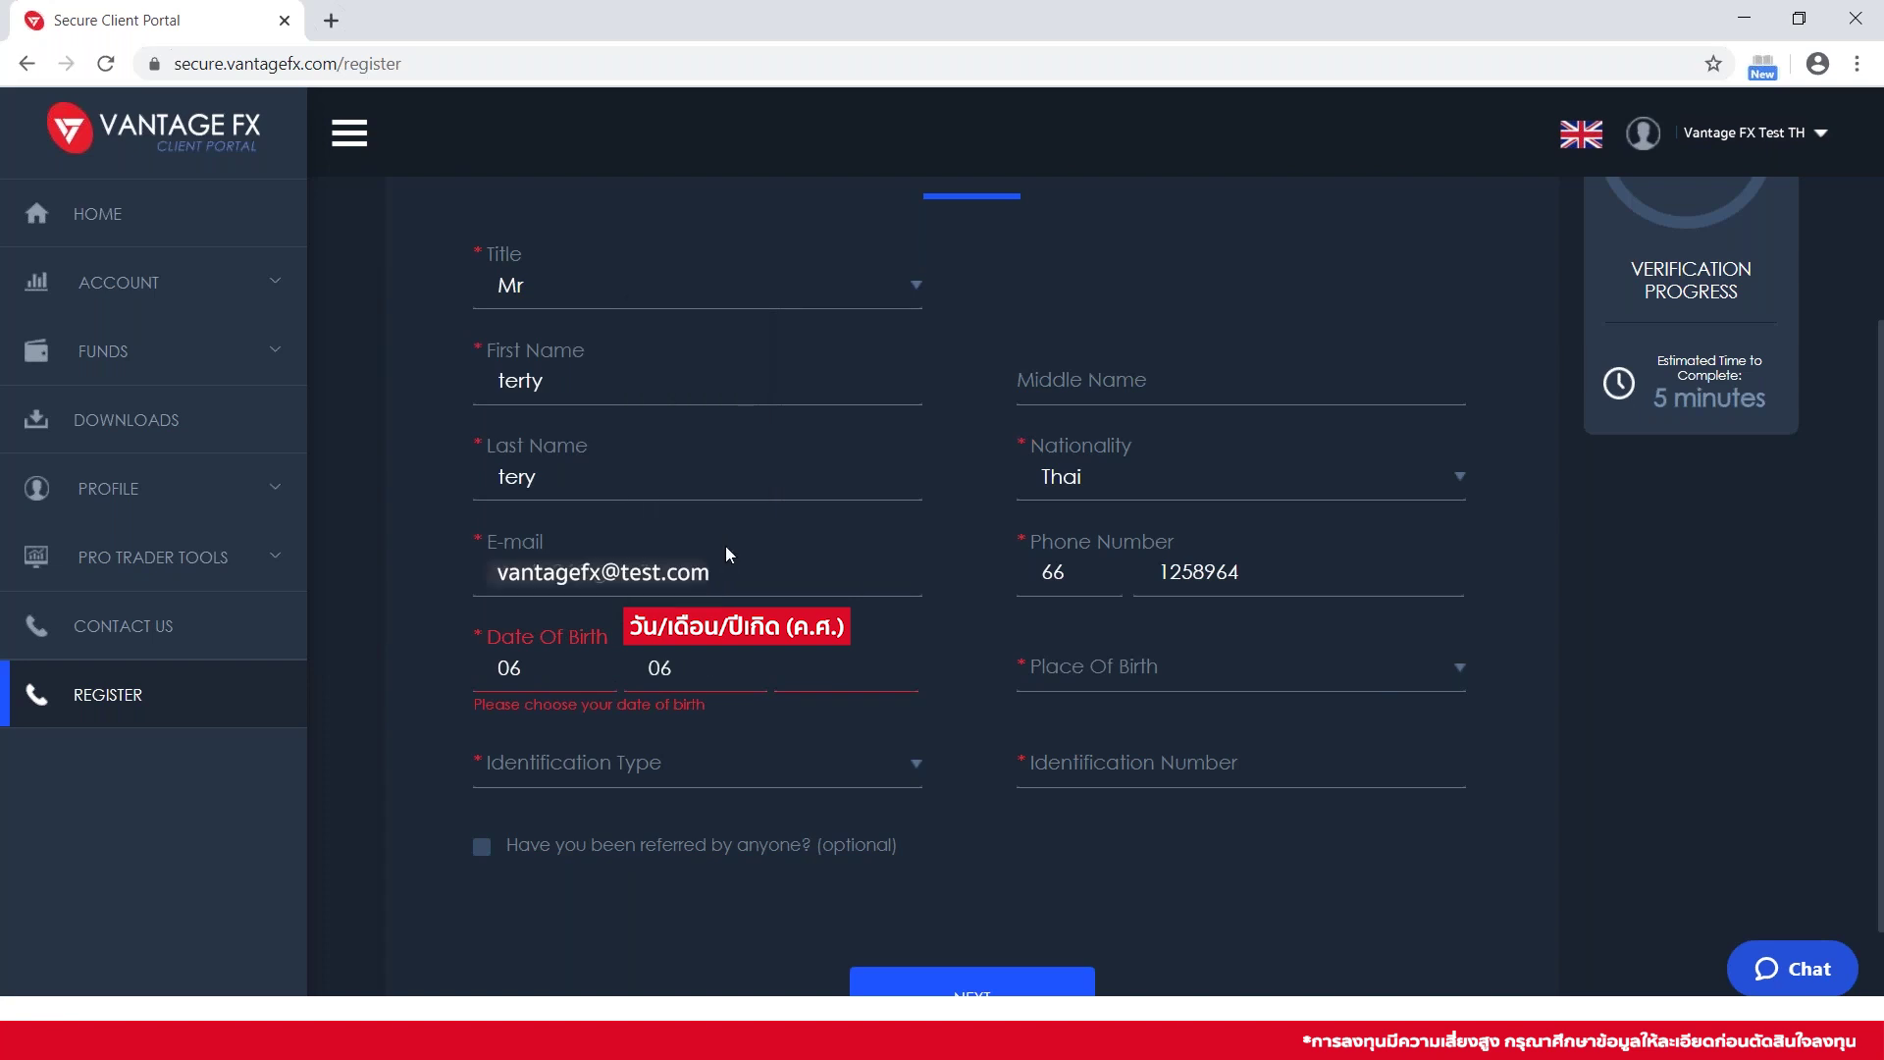
click(842, 666)
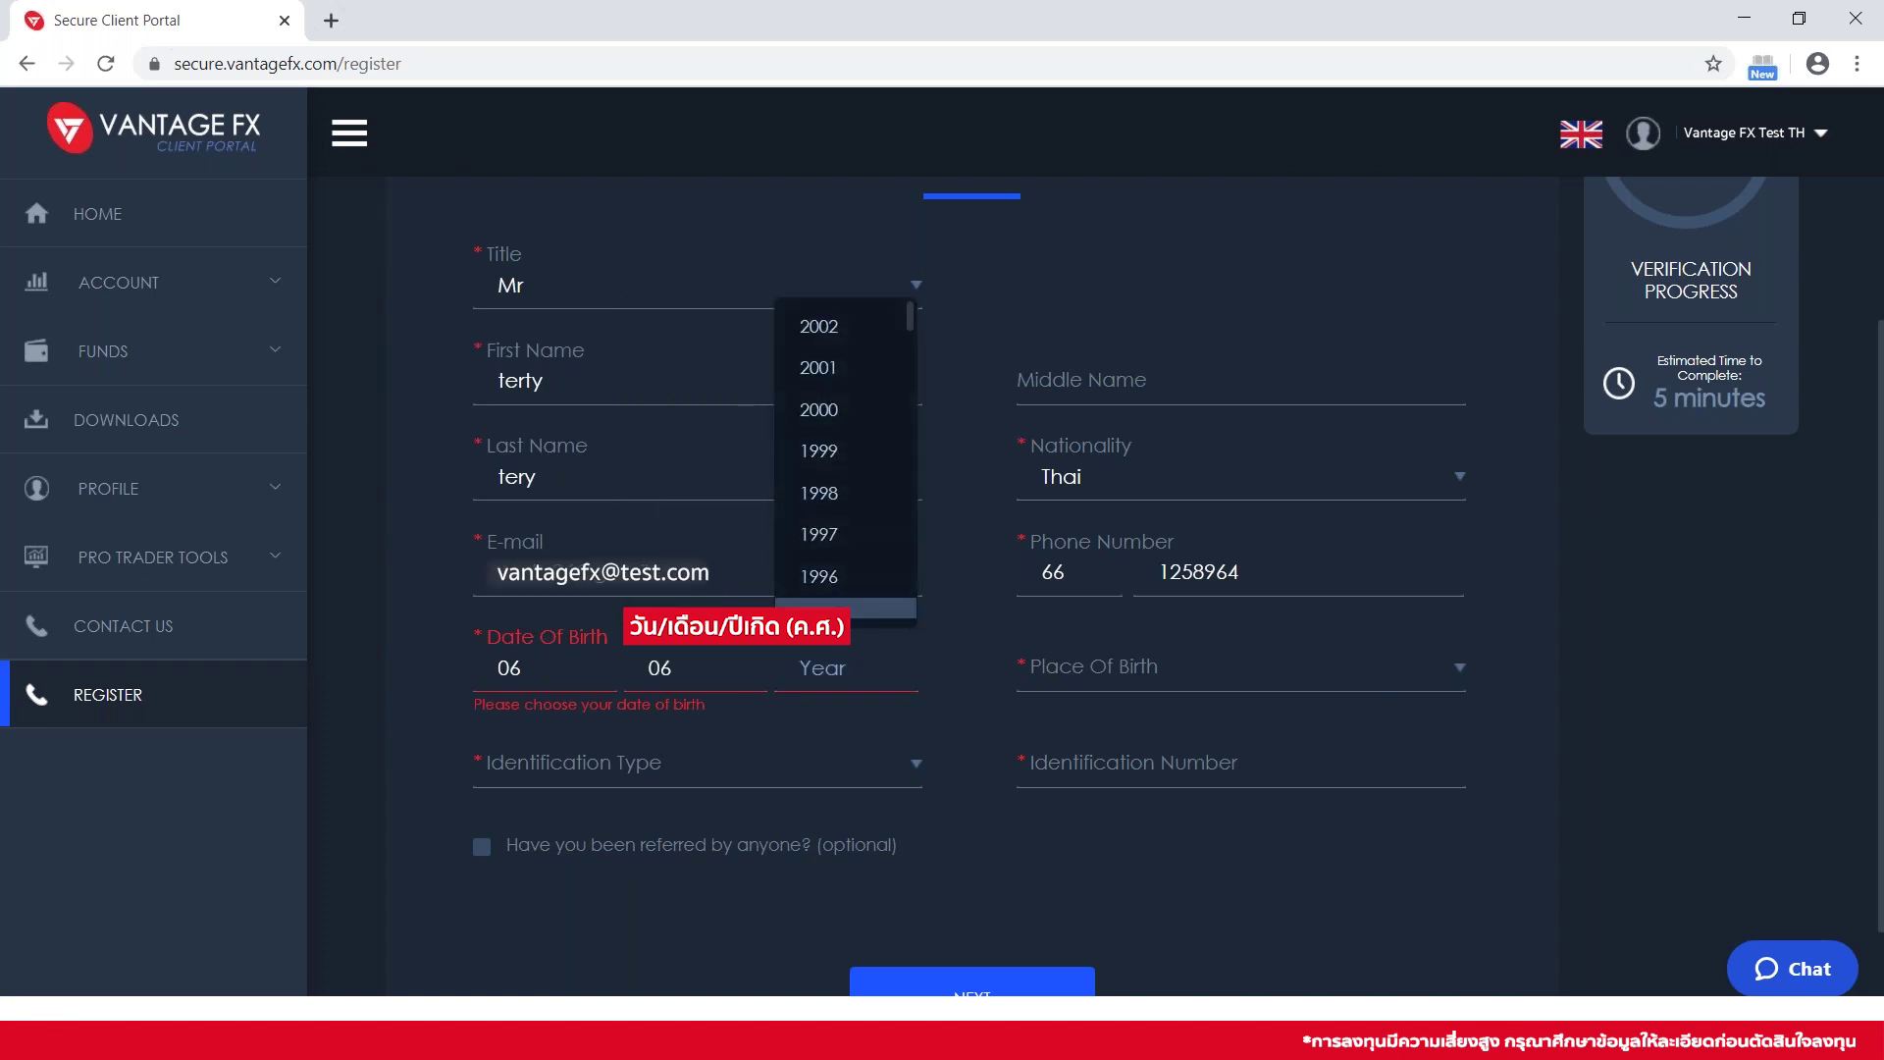
click(845, 608)
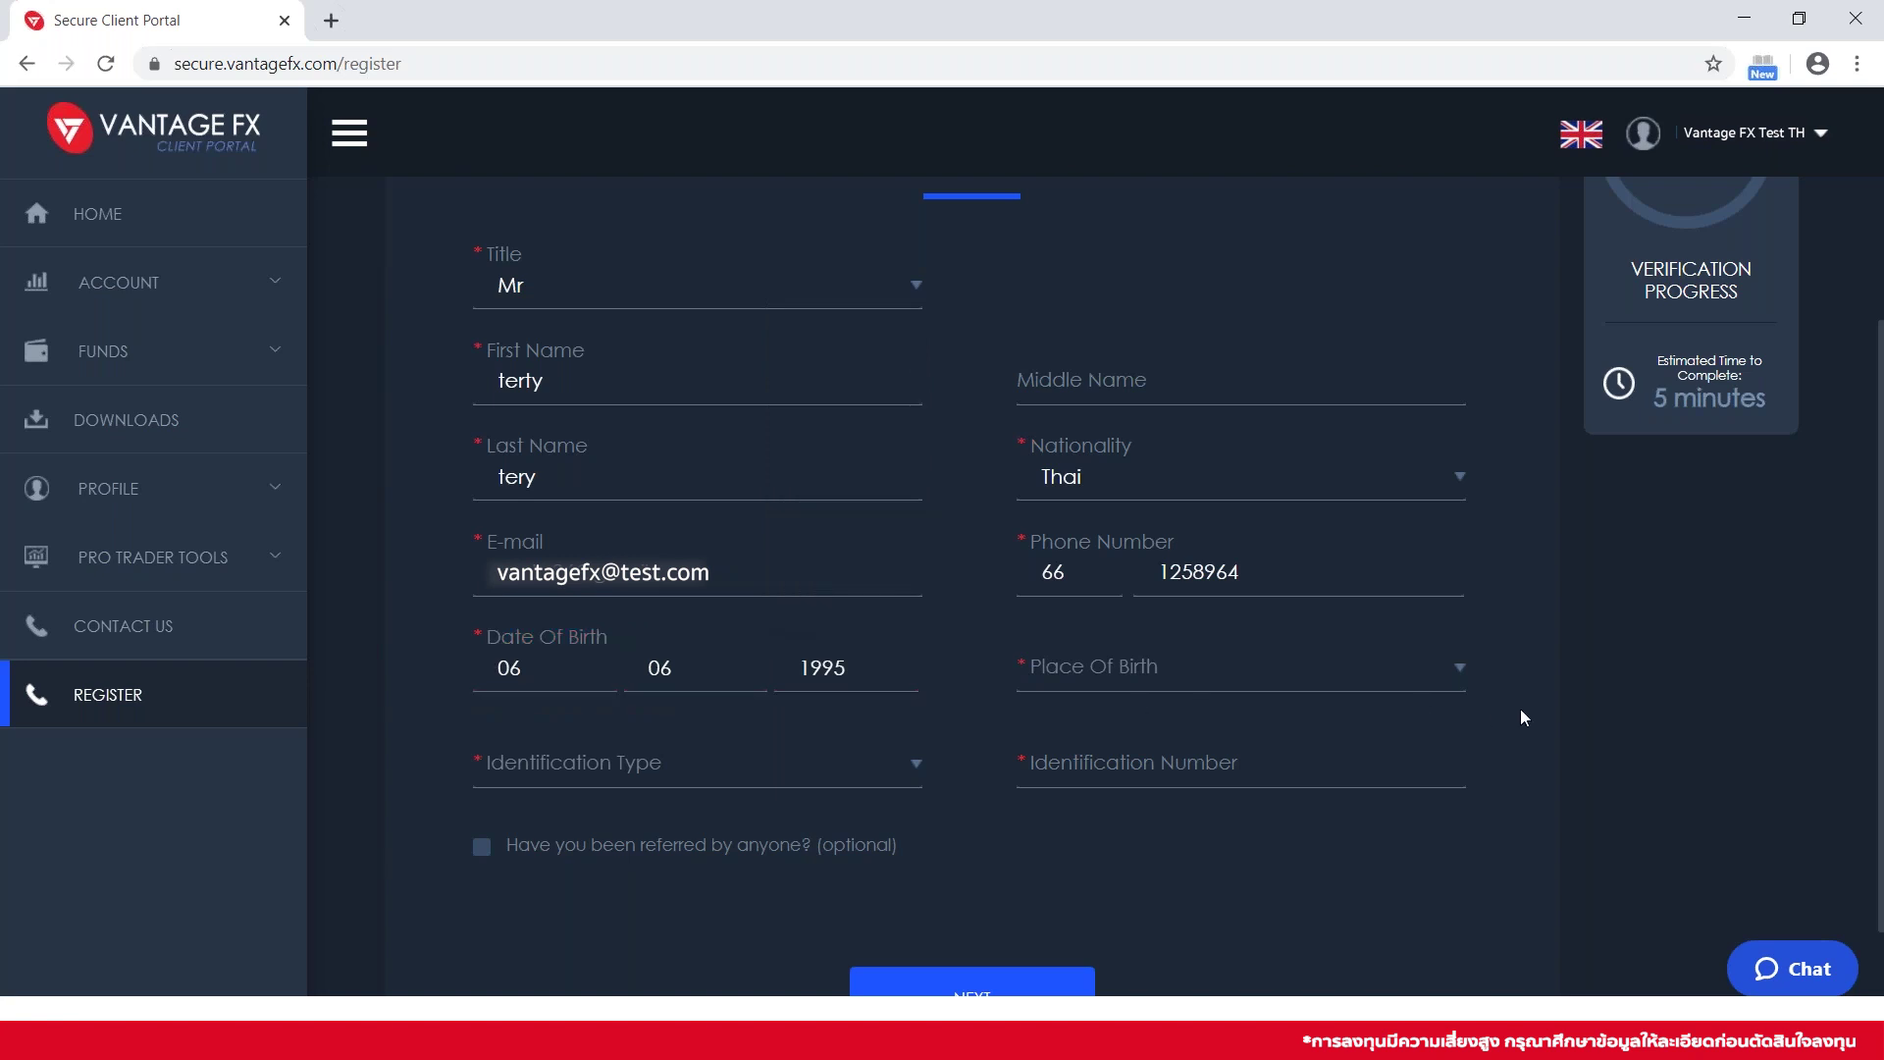
Search the country list and select Thailand as the place of birth
click(1465, 677)
text(tha)
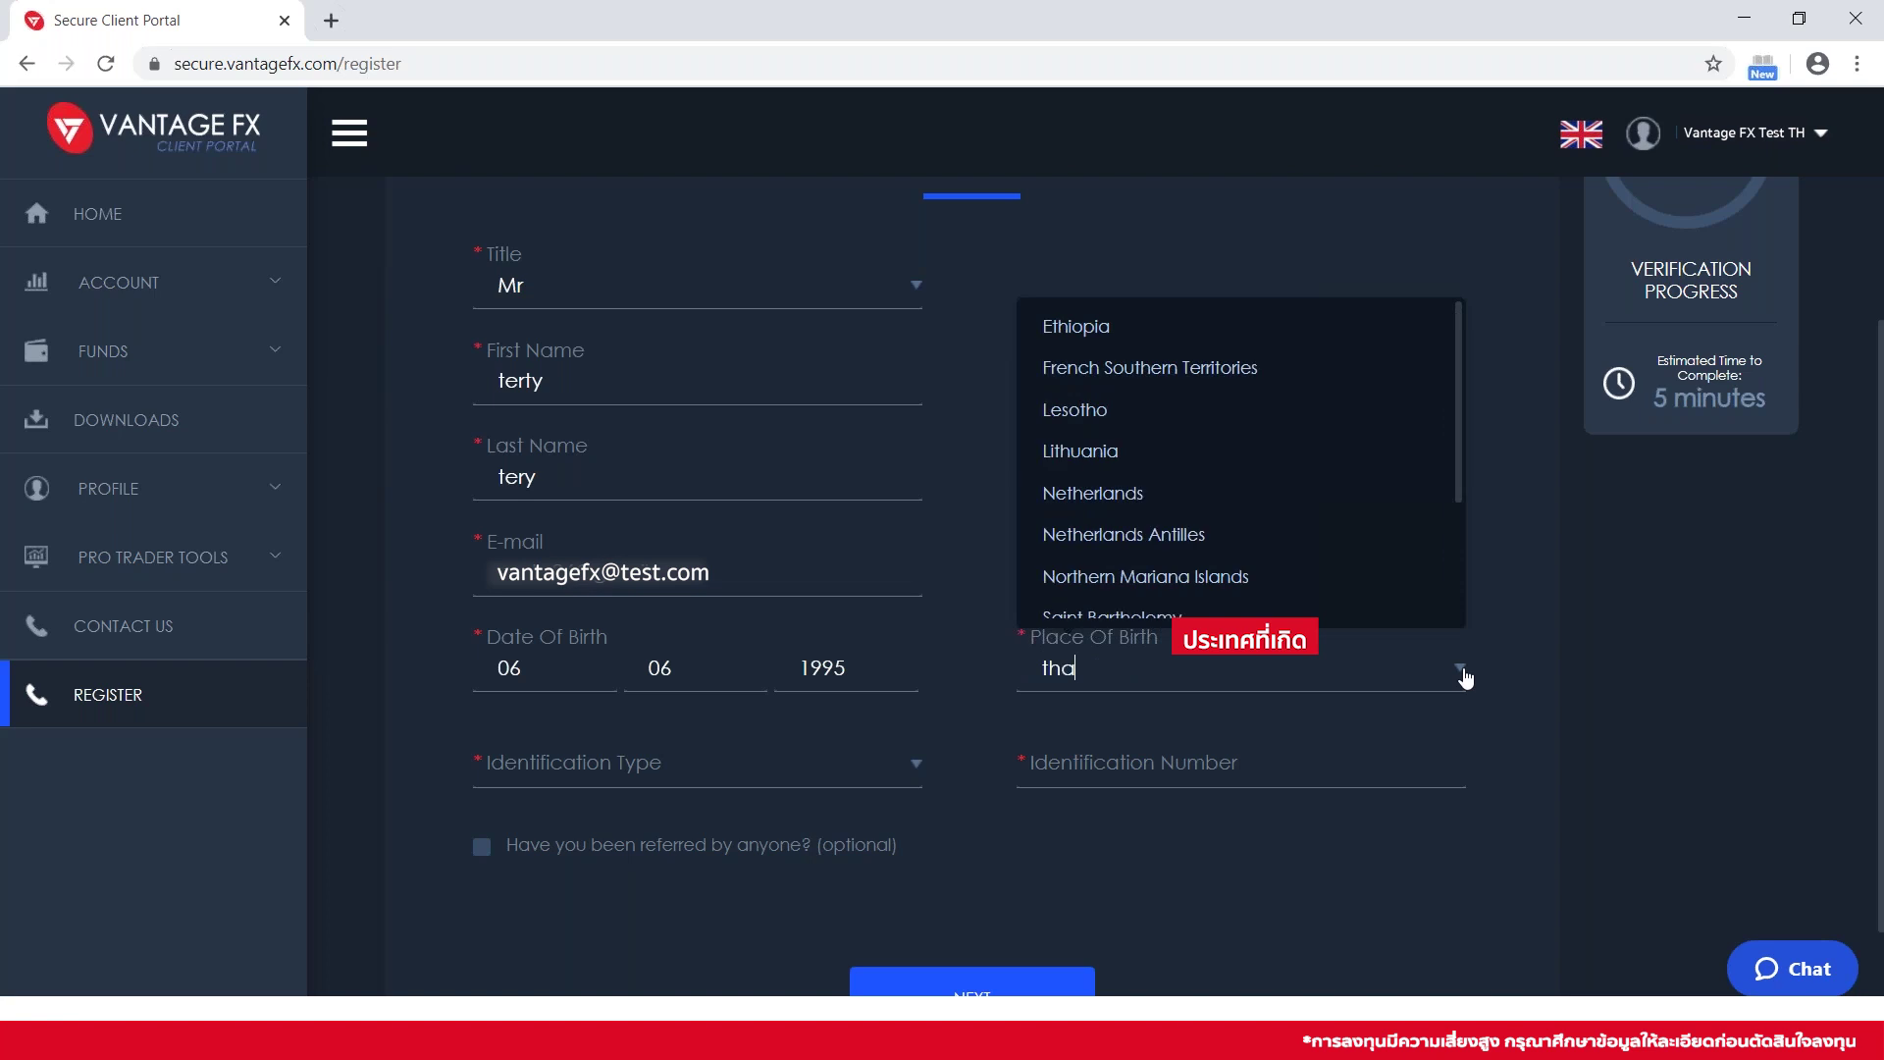
text(u)
key(BackSpace)
text(i)
click(1257, 736)
scroll(820, 704, down, 1)
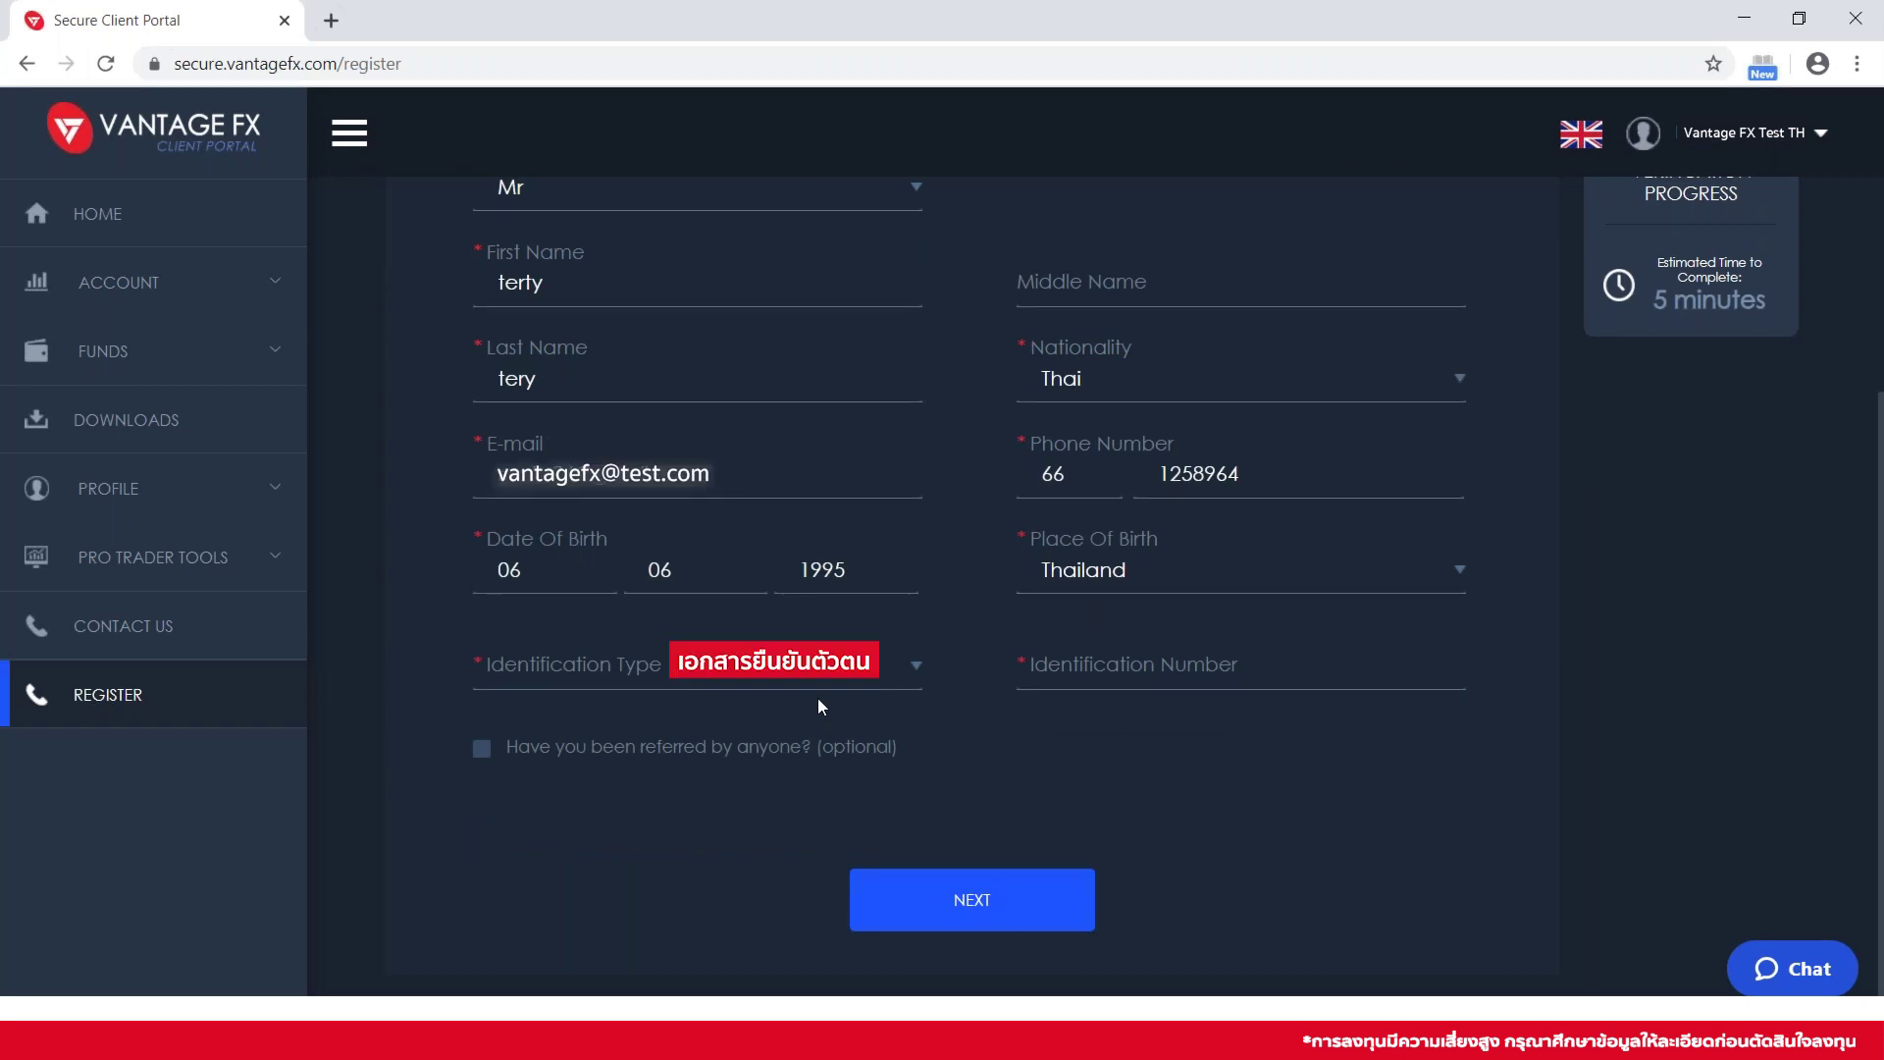
click(870, 685)
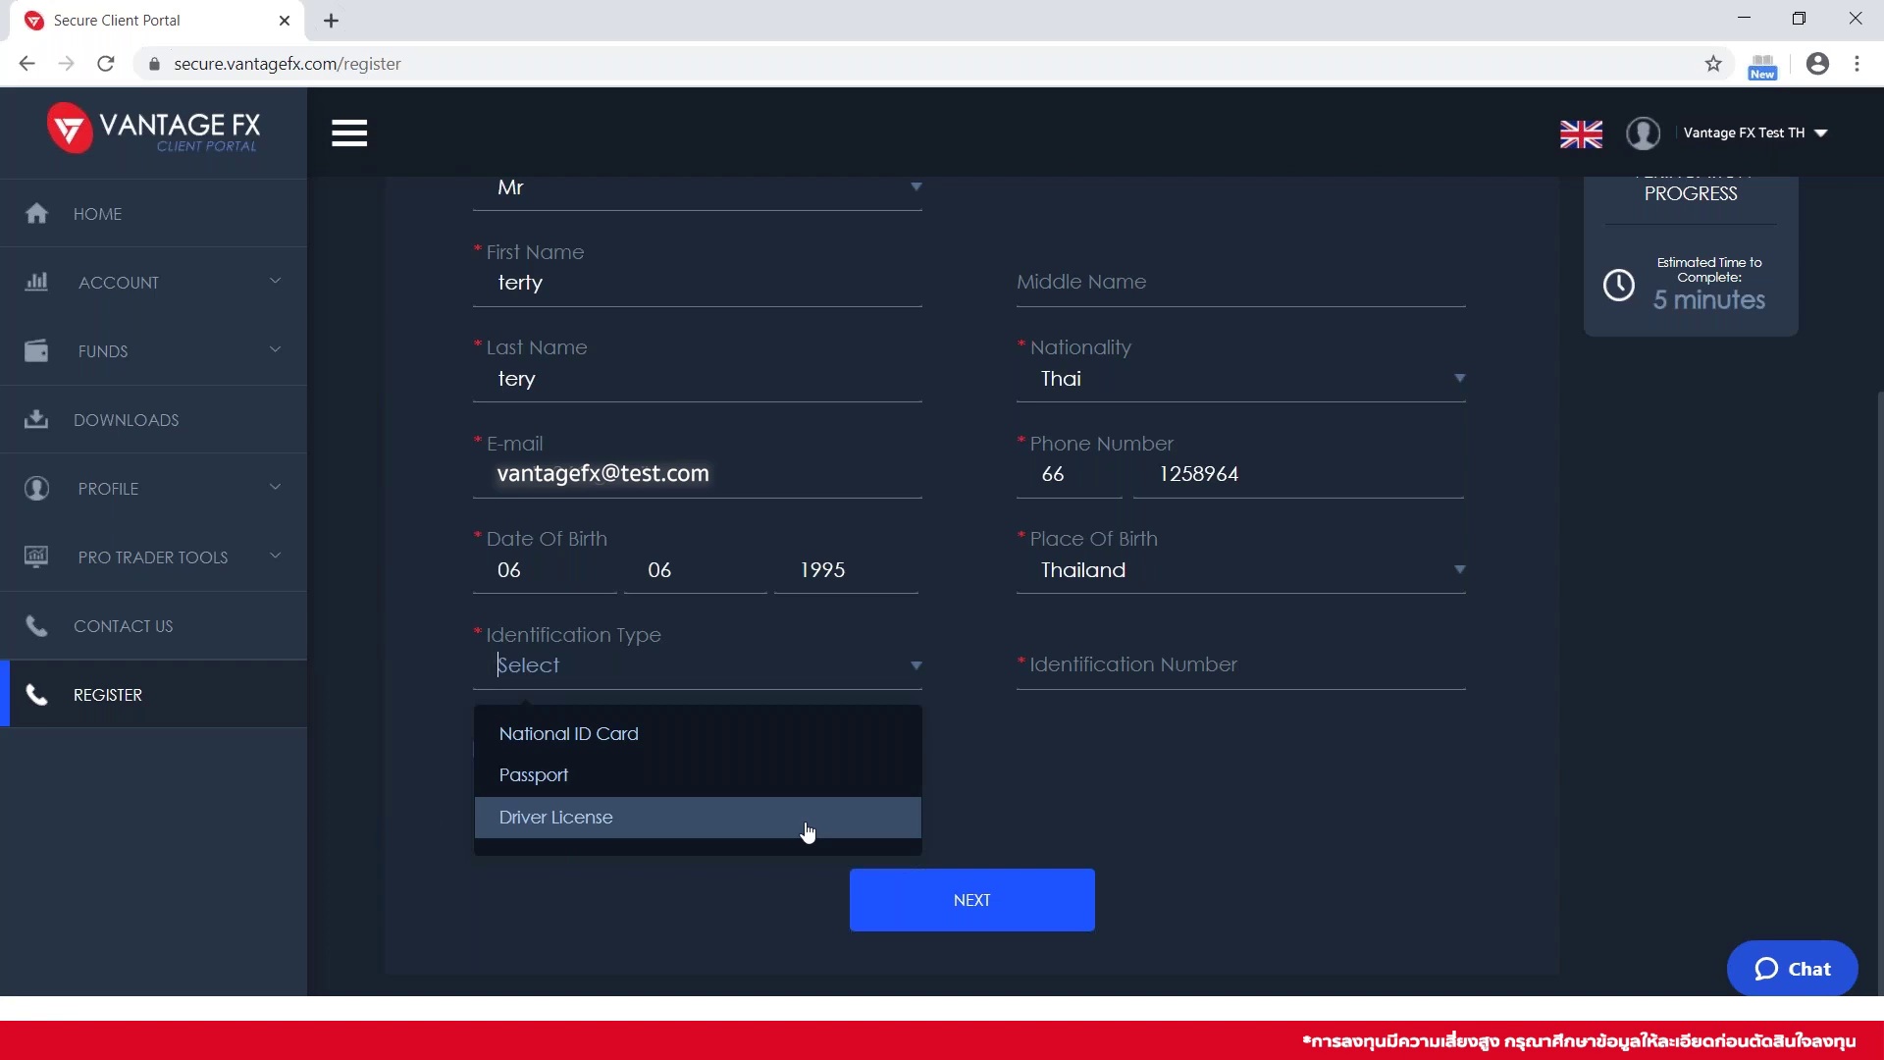
click(777, 746)
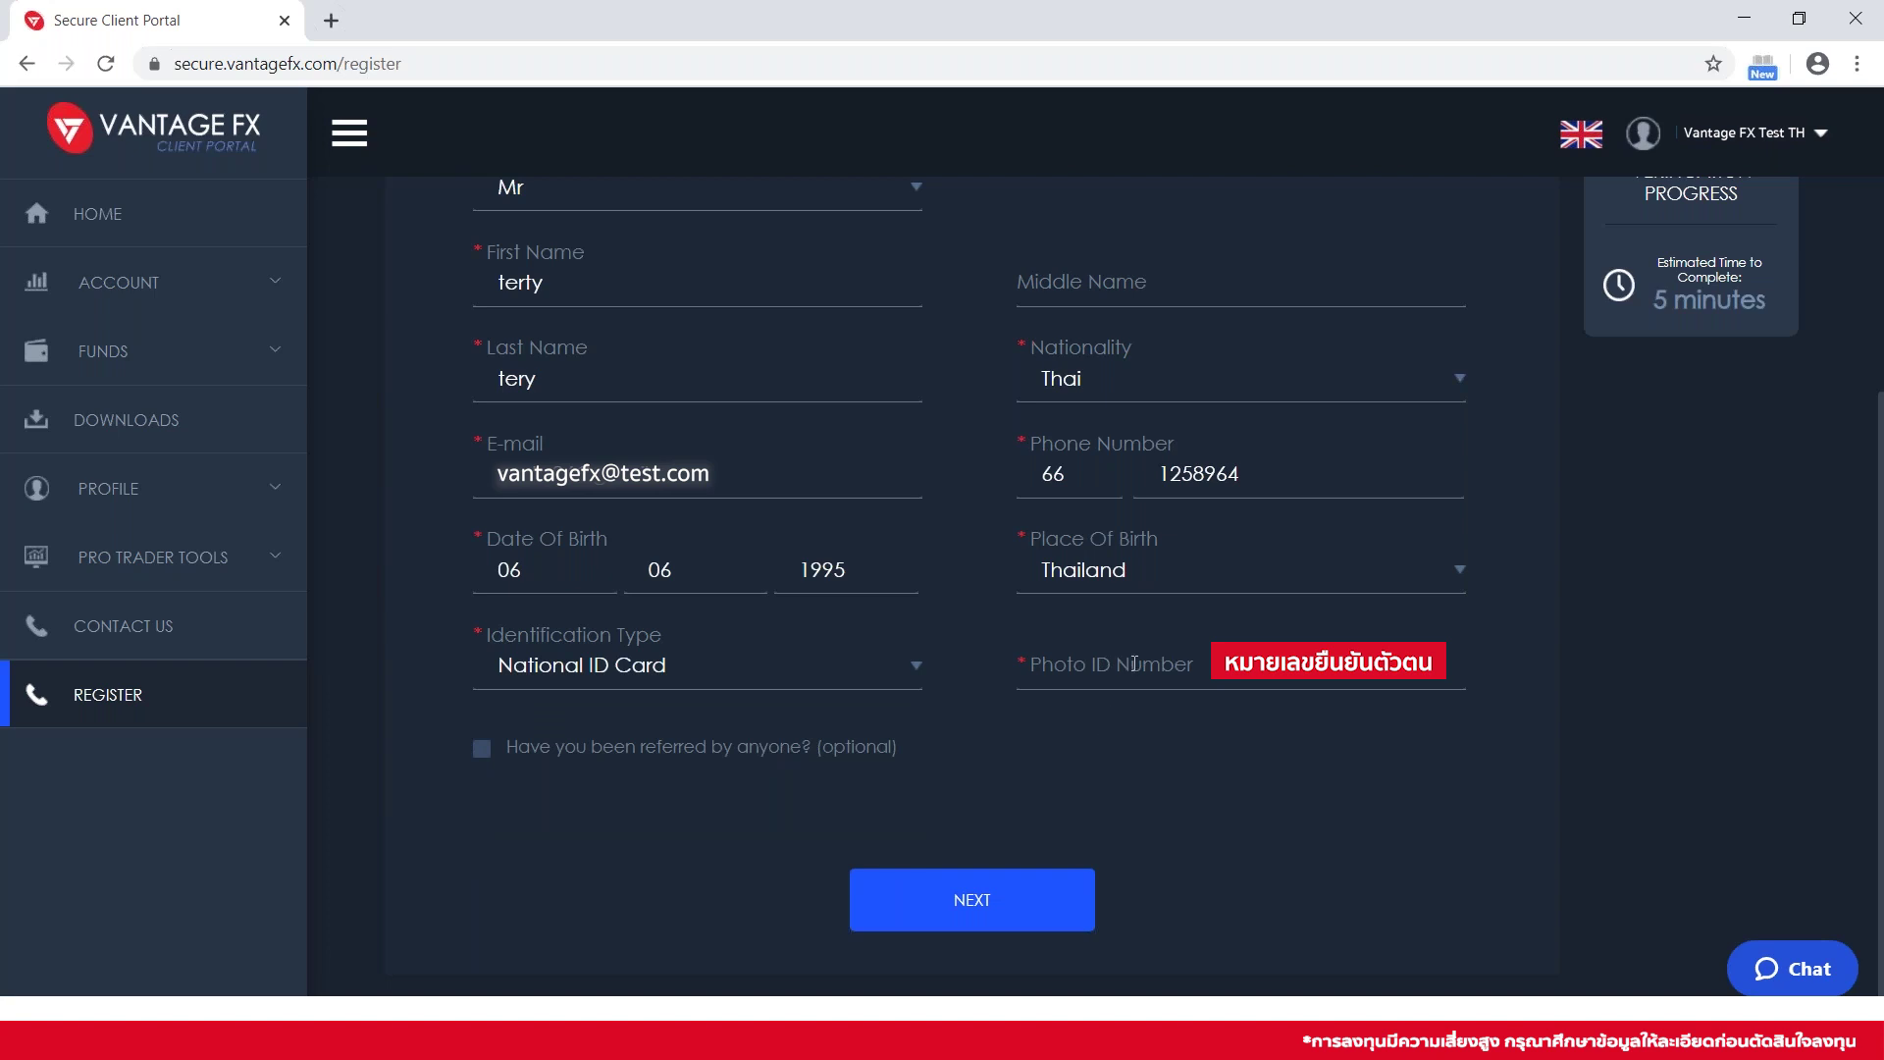
click(1134, 664)
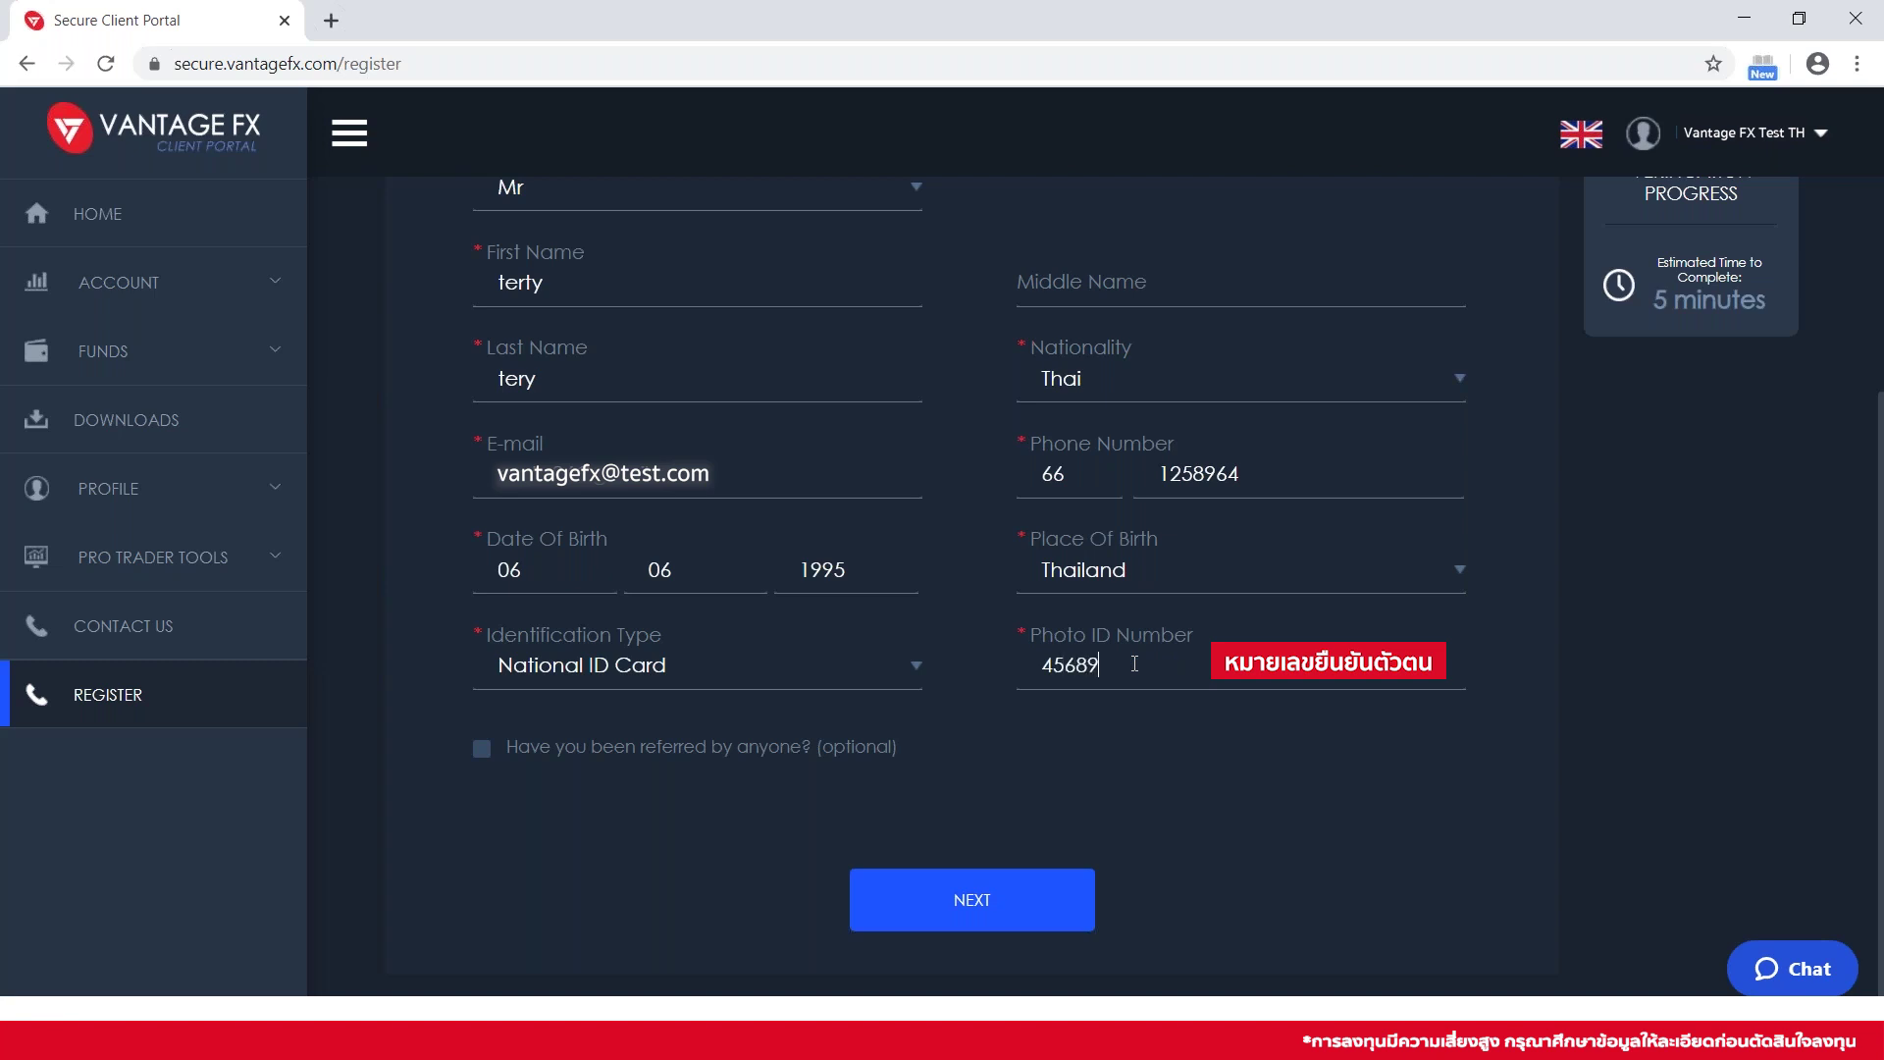
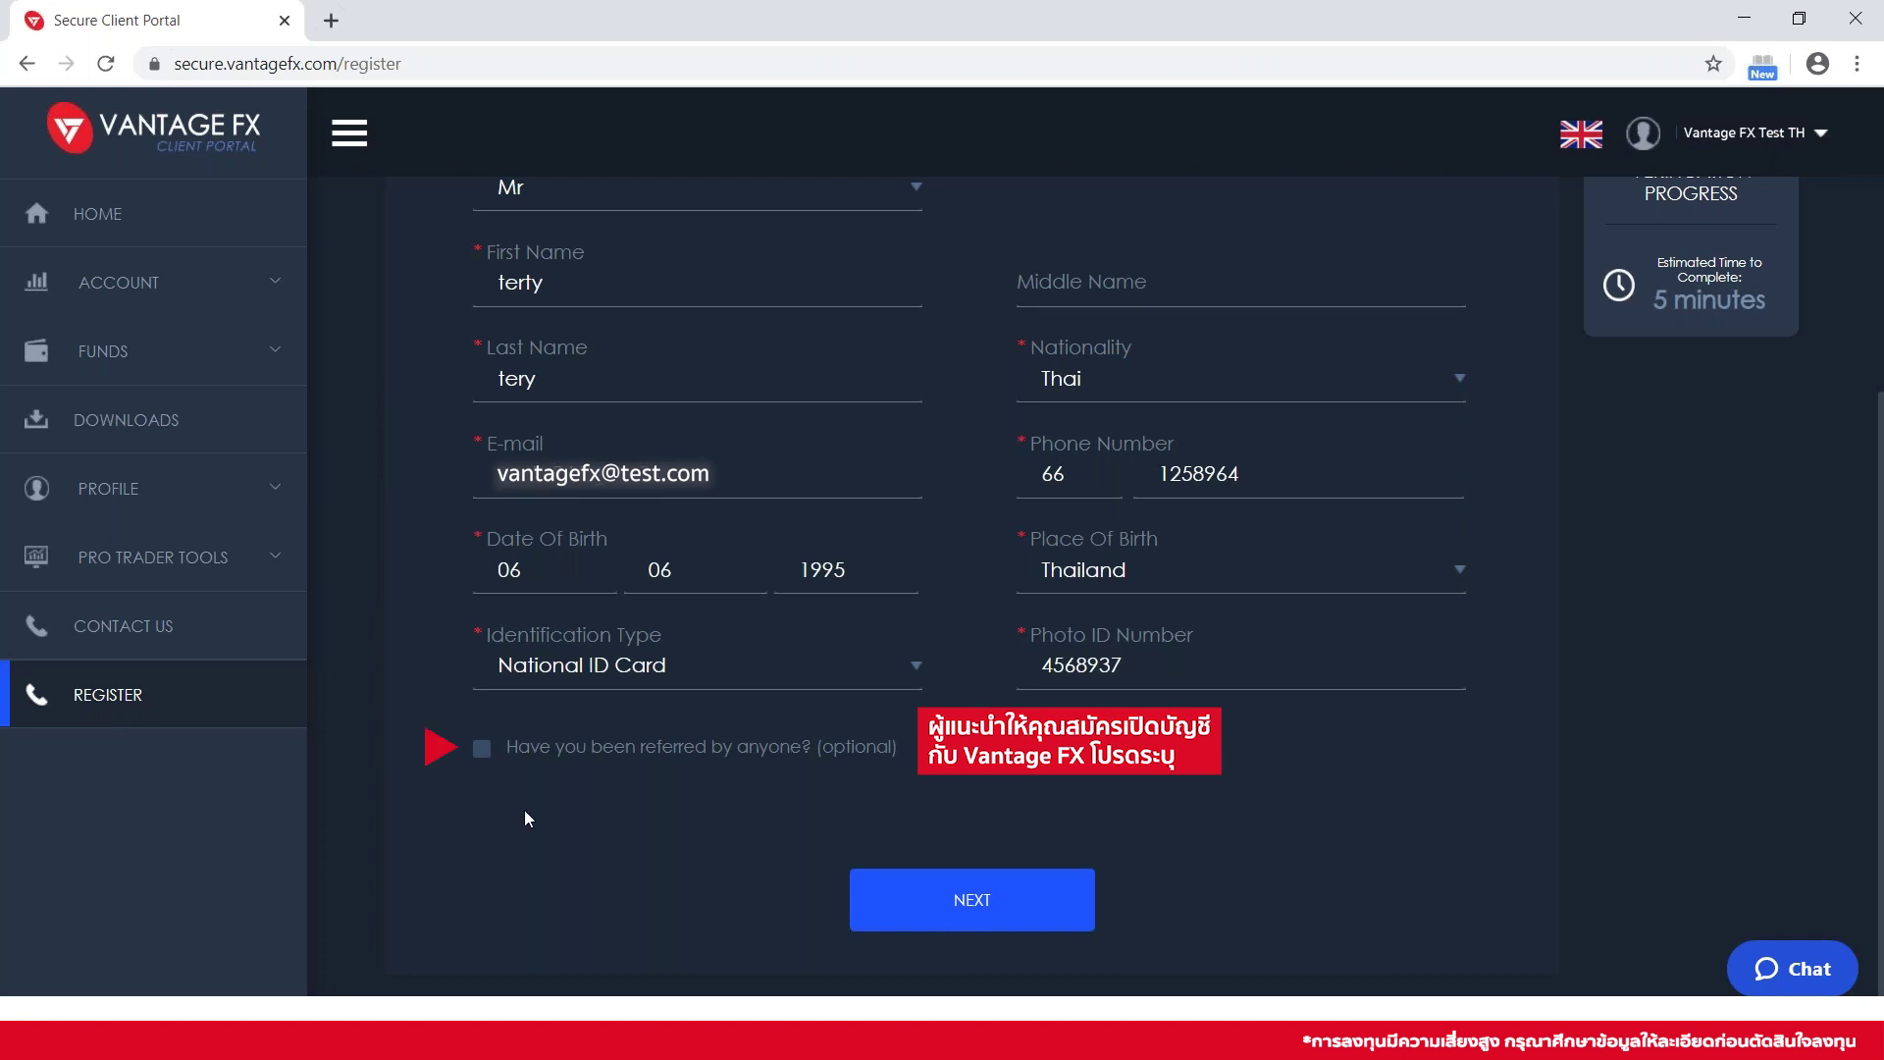
Leave the referral box unchecked and continue to the Main Residential Address step
click(481, 750)
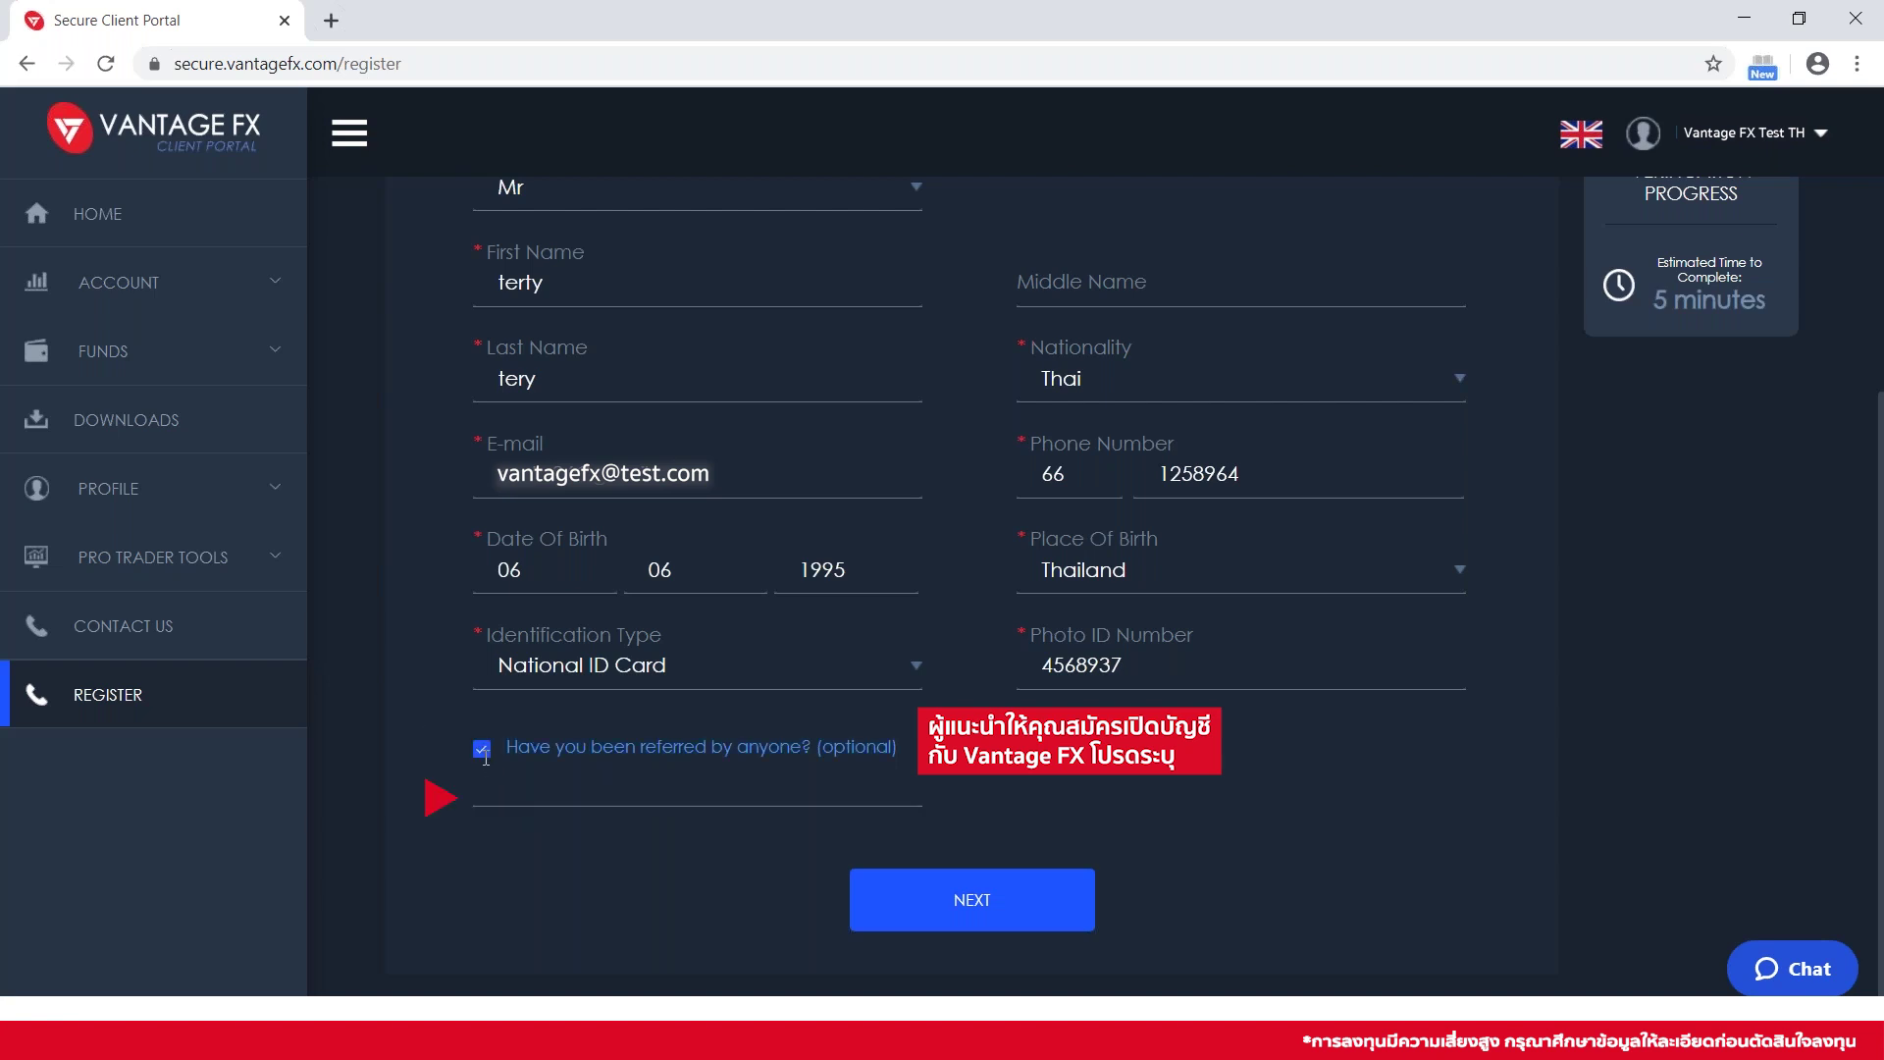
click(481, 750)
click(959, 907)
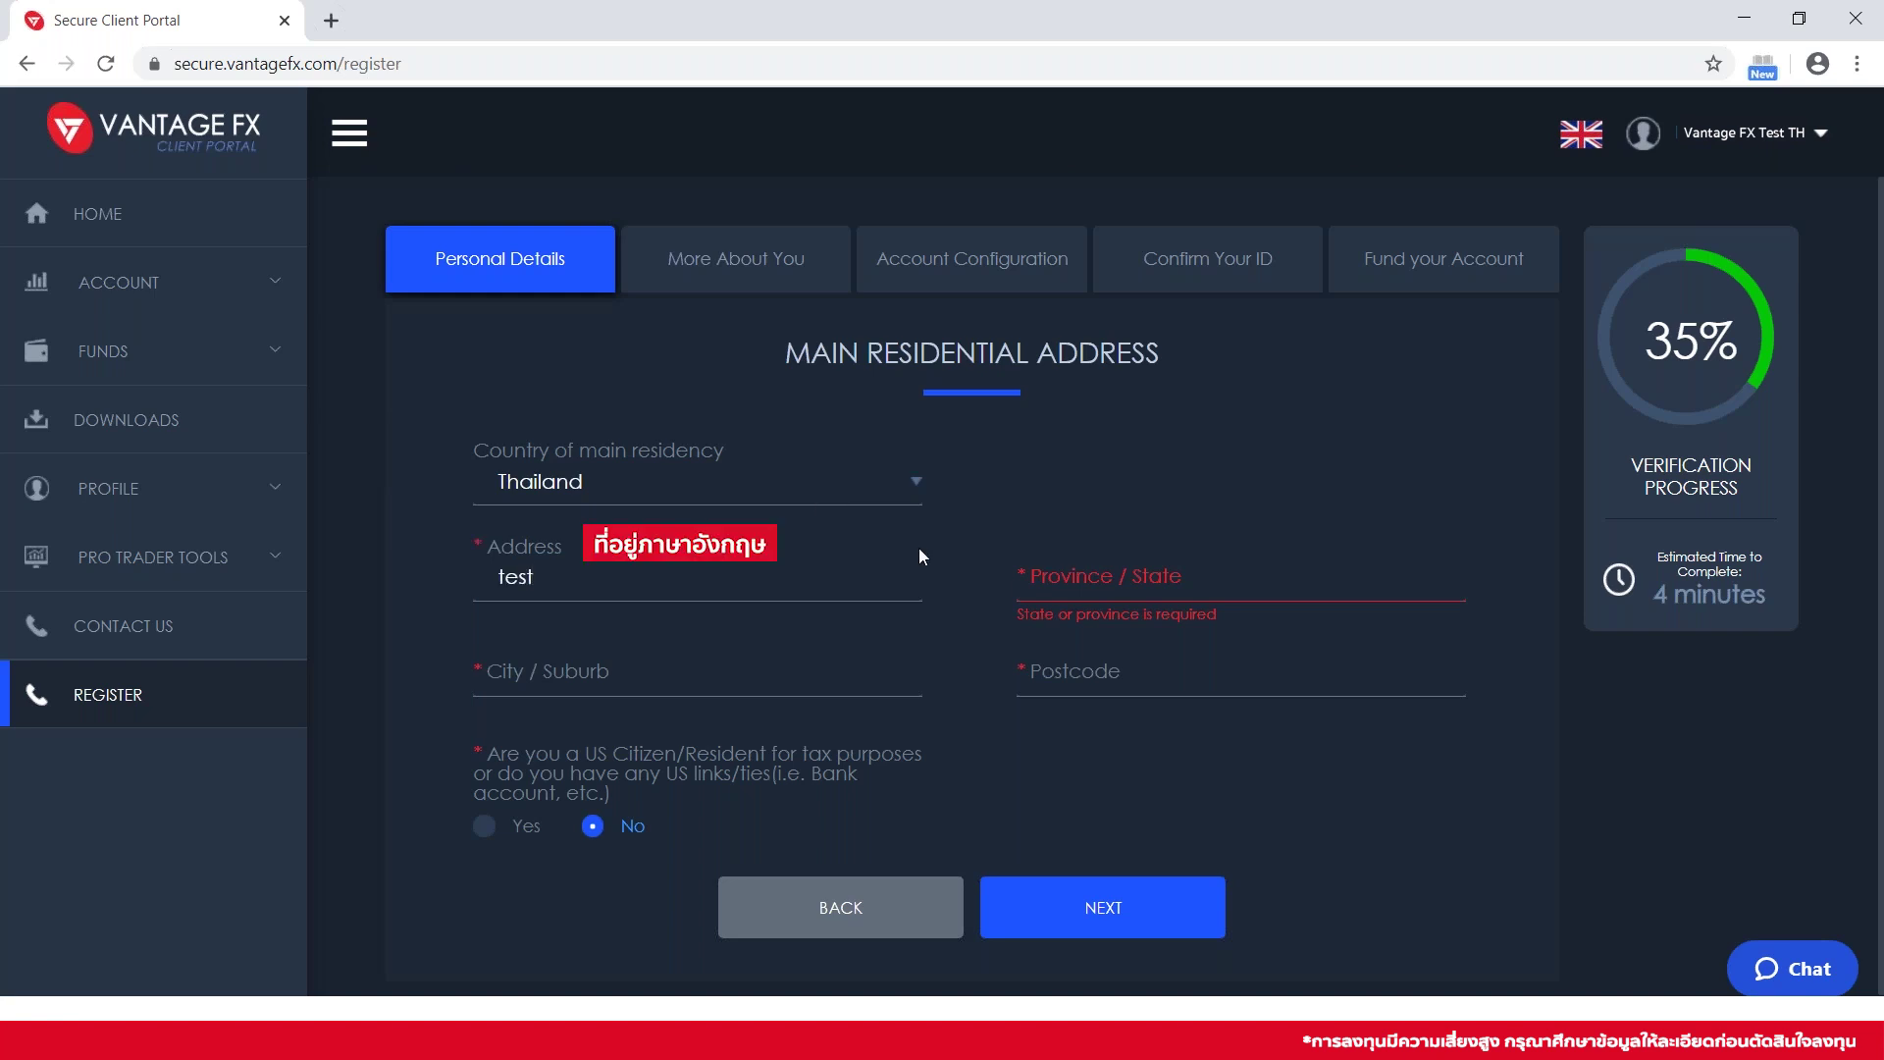
Enter 'test' for province and city, postcode 10800, and continue to employment details
click(1047, 569)
text(test)
click(829, 669)
text(test)
click(1127, 673)
text(10800)
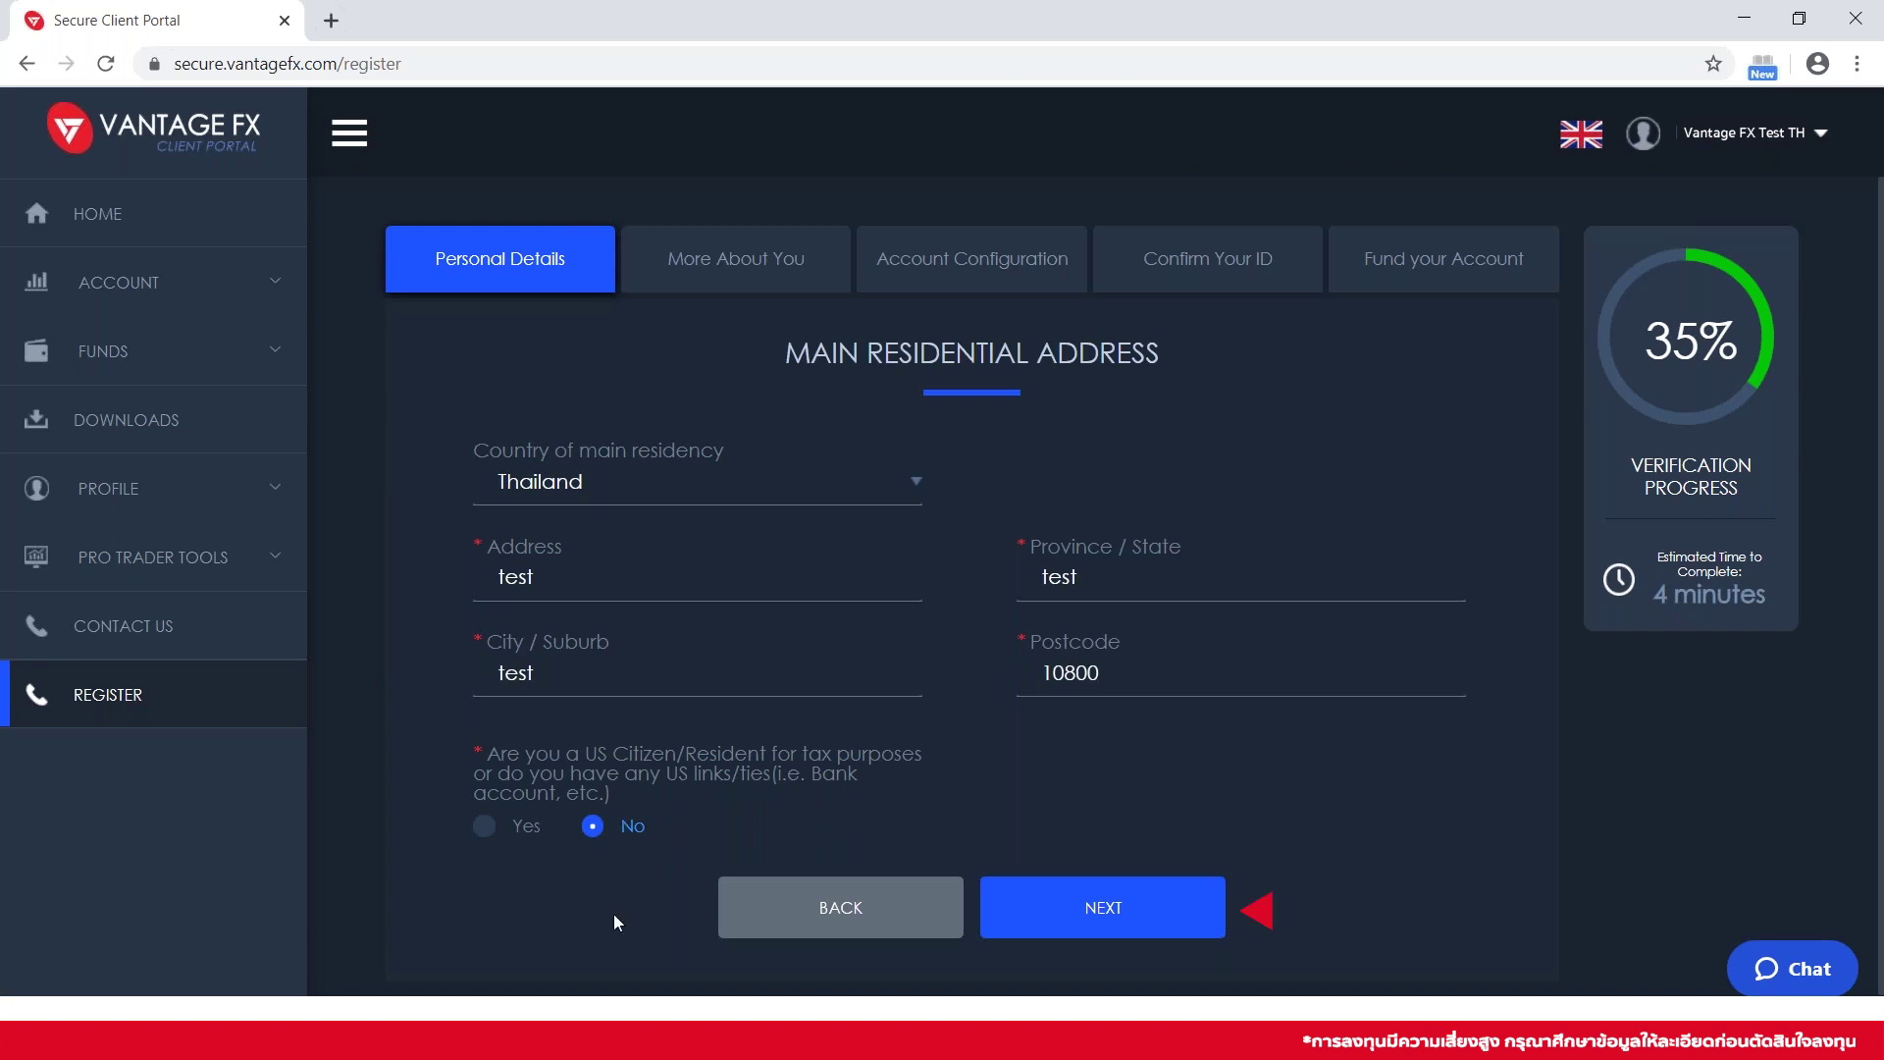
click(1066, 908)
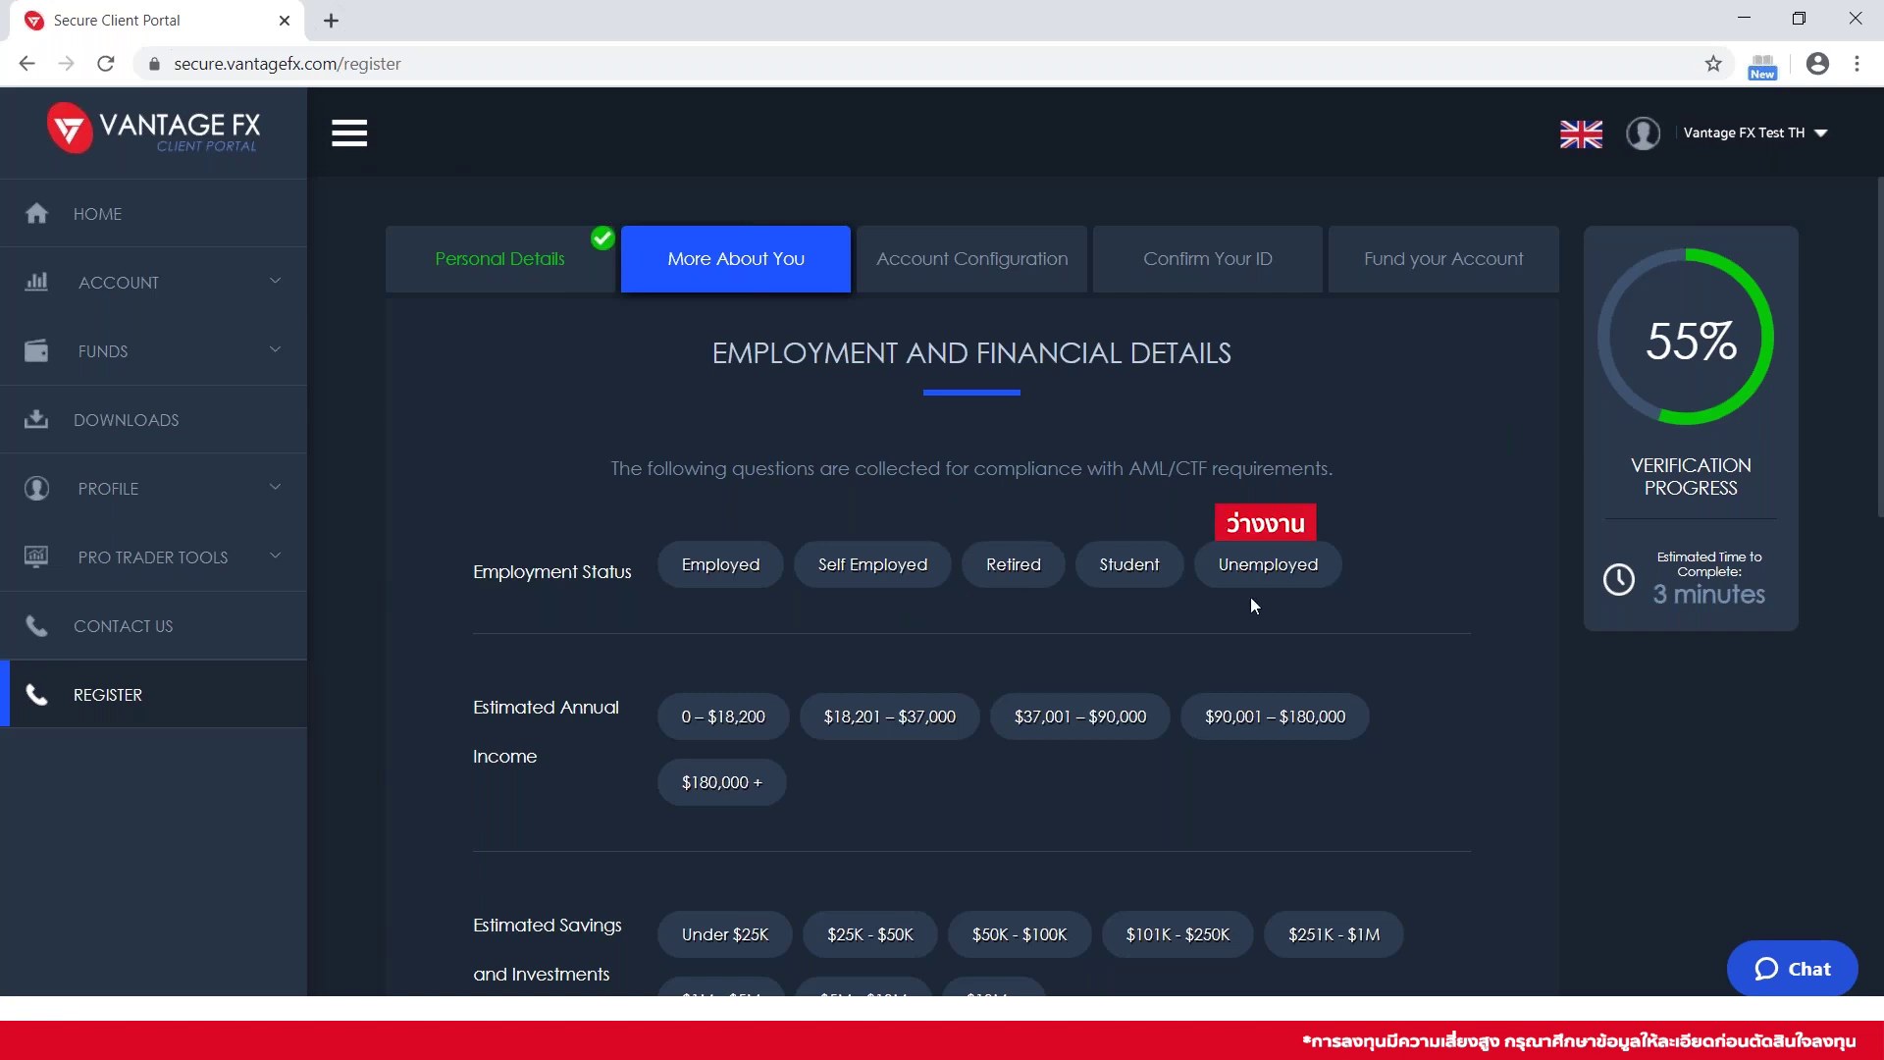
Set employment status to Employed and estimated annual income to 0 – $18,200
click(713, 578)
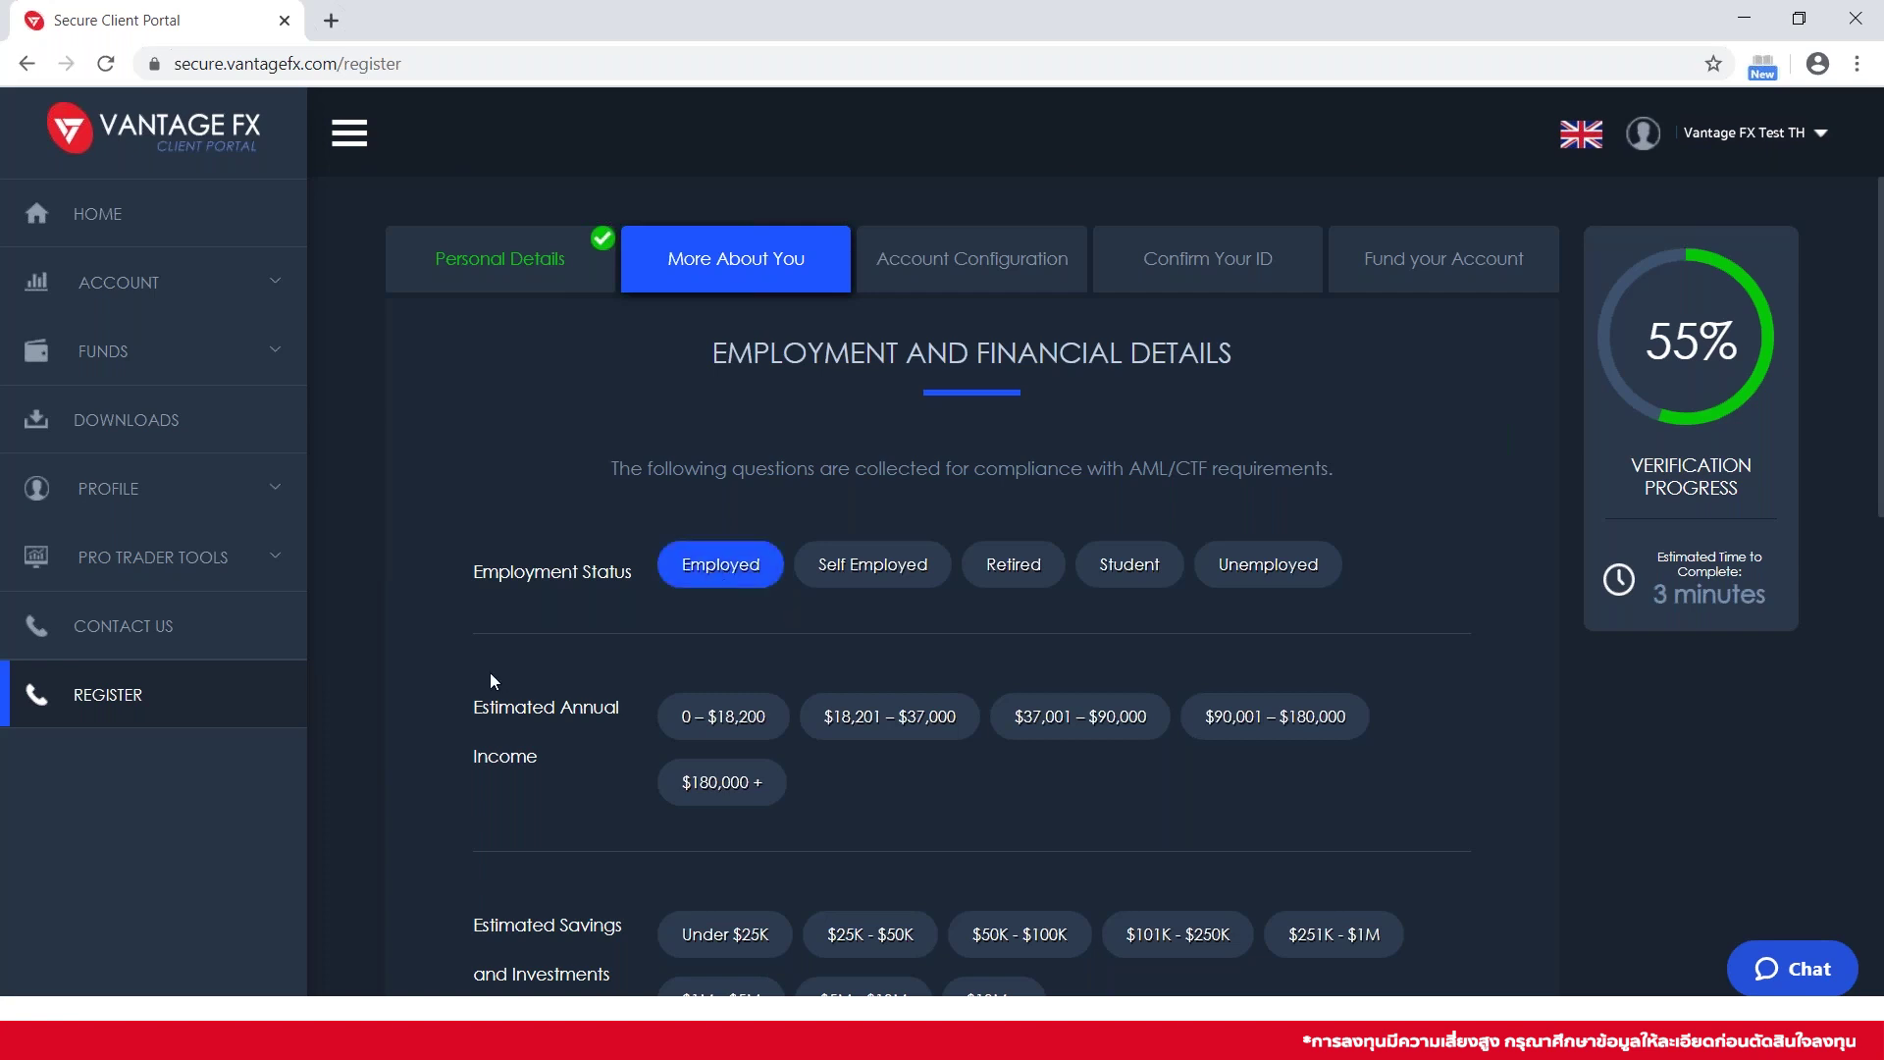
scroll(467, 597, down, 3)
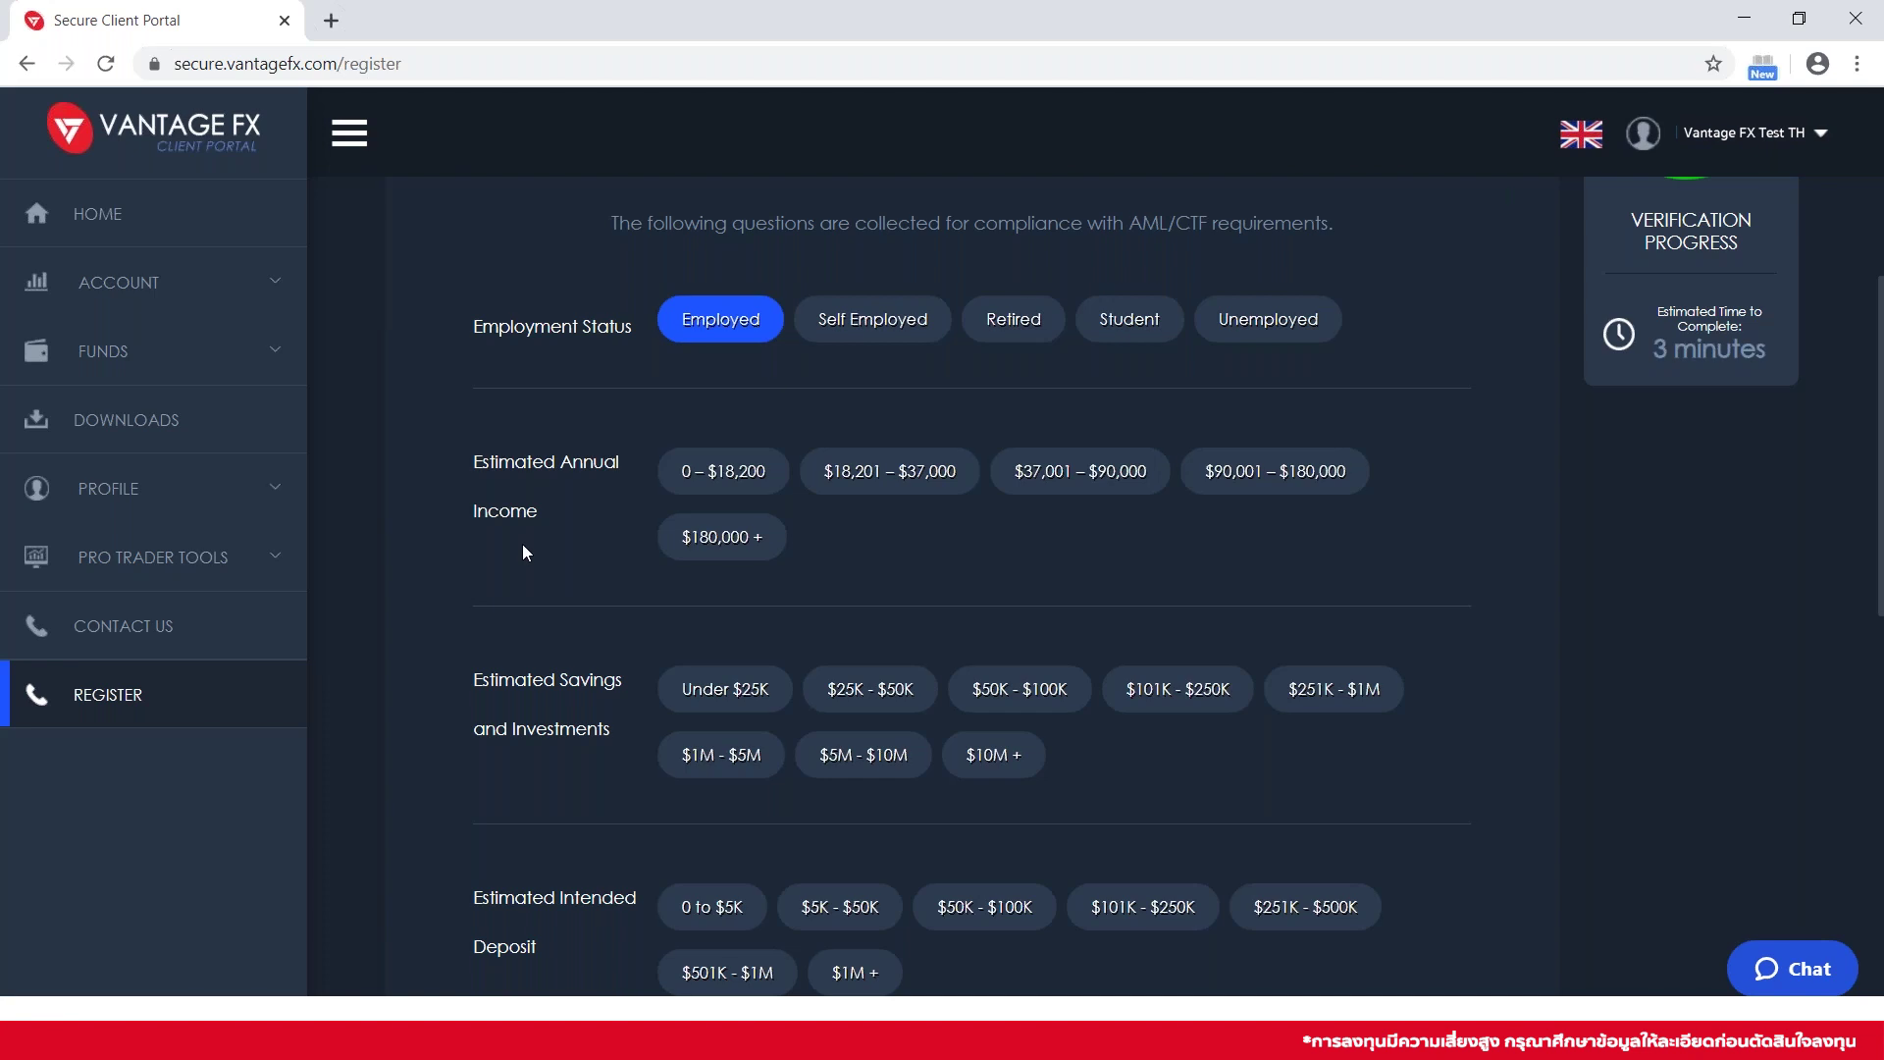
click(696, 484)
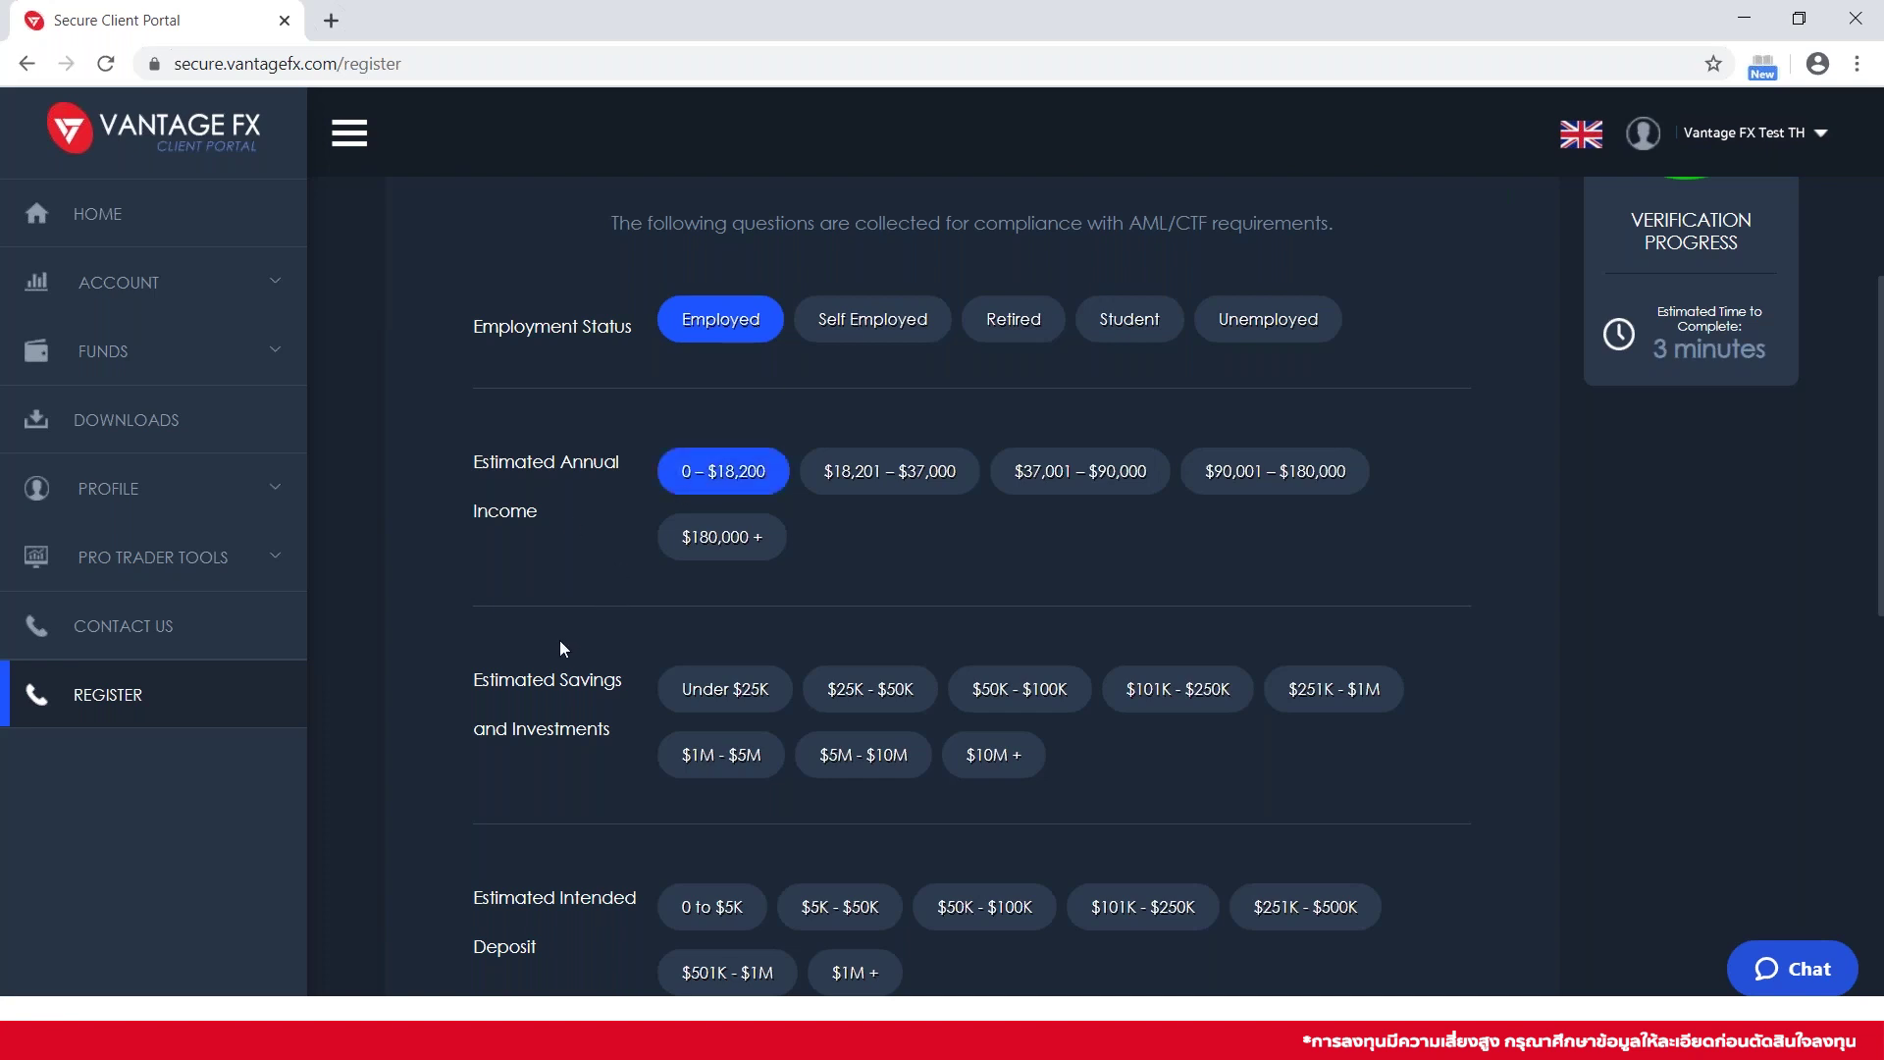
scroll(560, 640, down, 1)
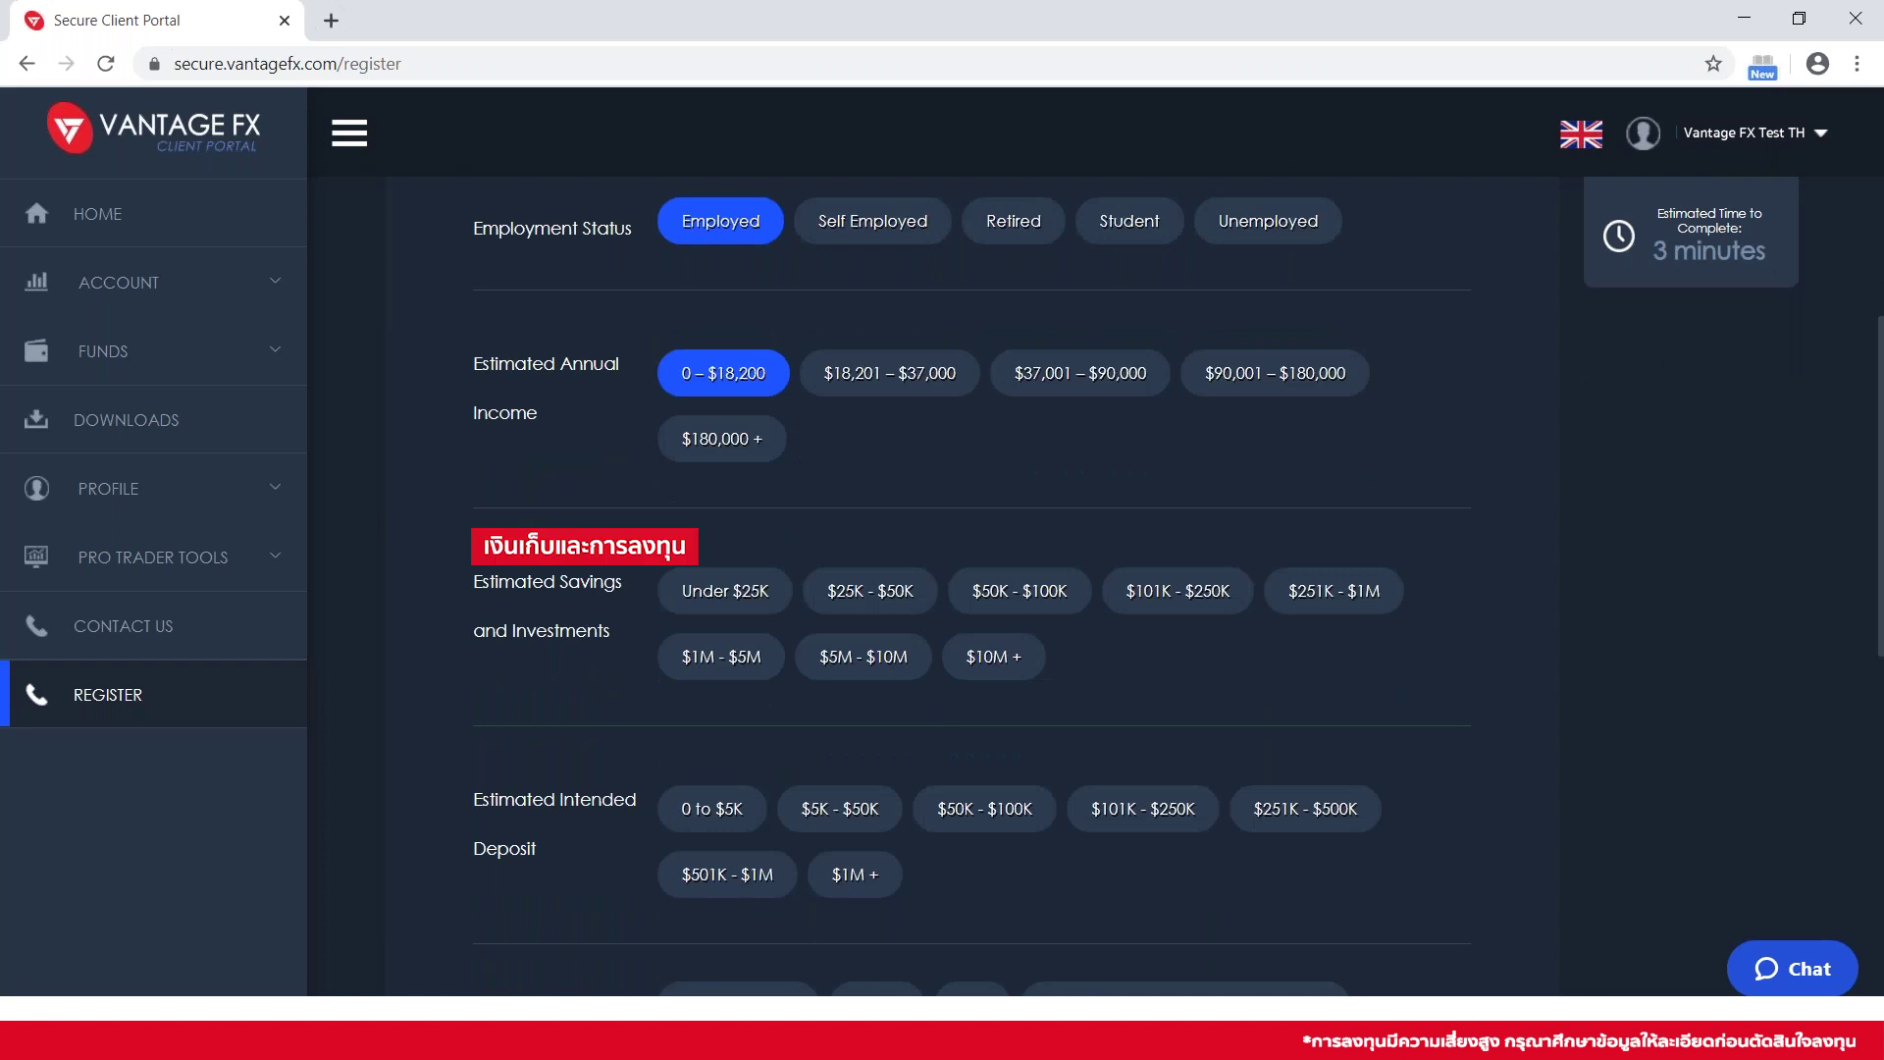
Answer savings Under $25K, deposit 0 to $5K, and funds from Savings from Prior Employment
click(713, 589)
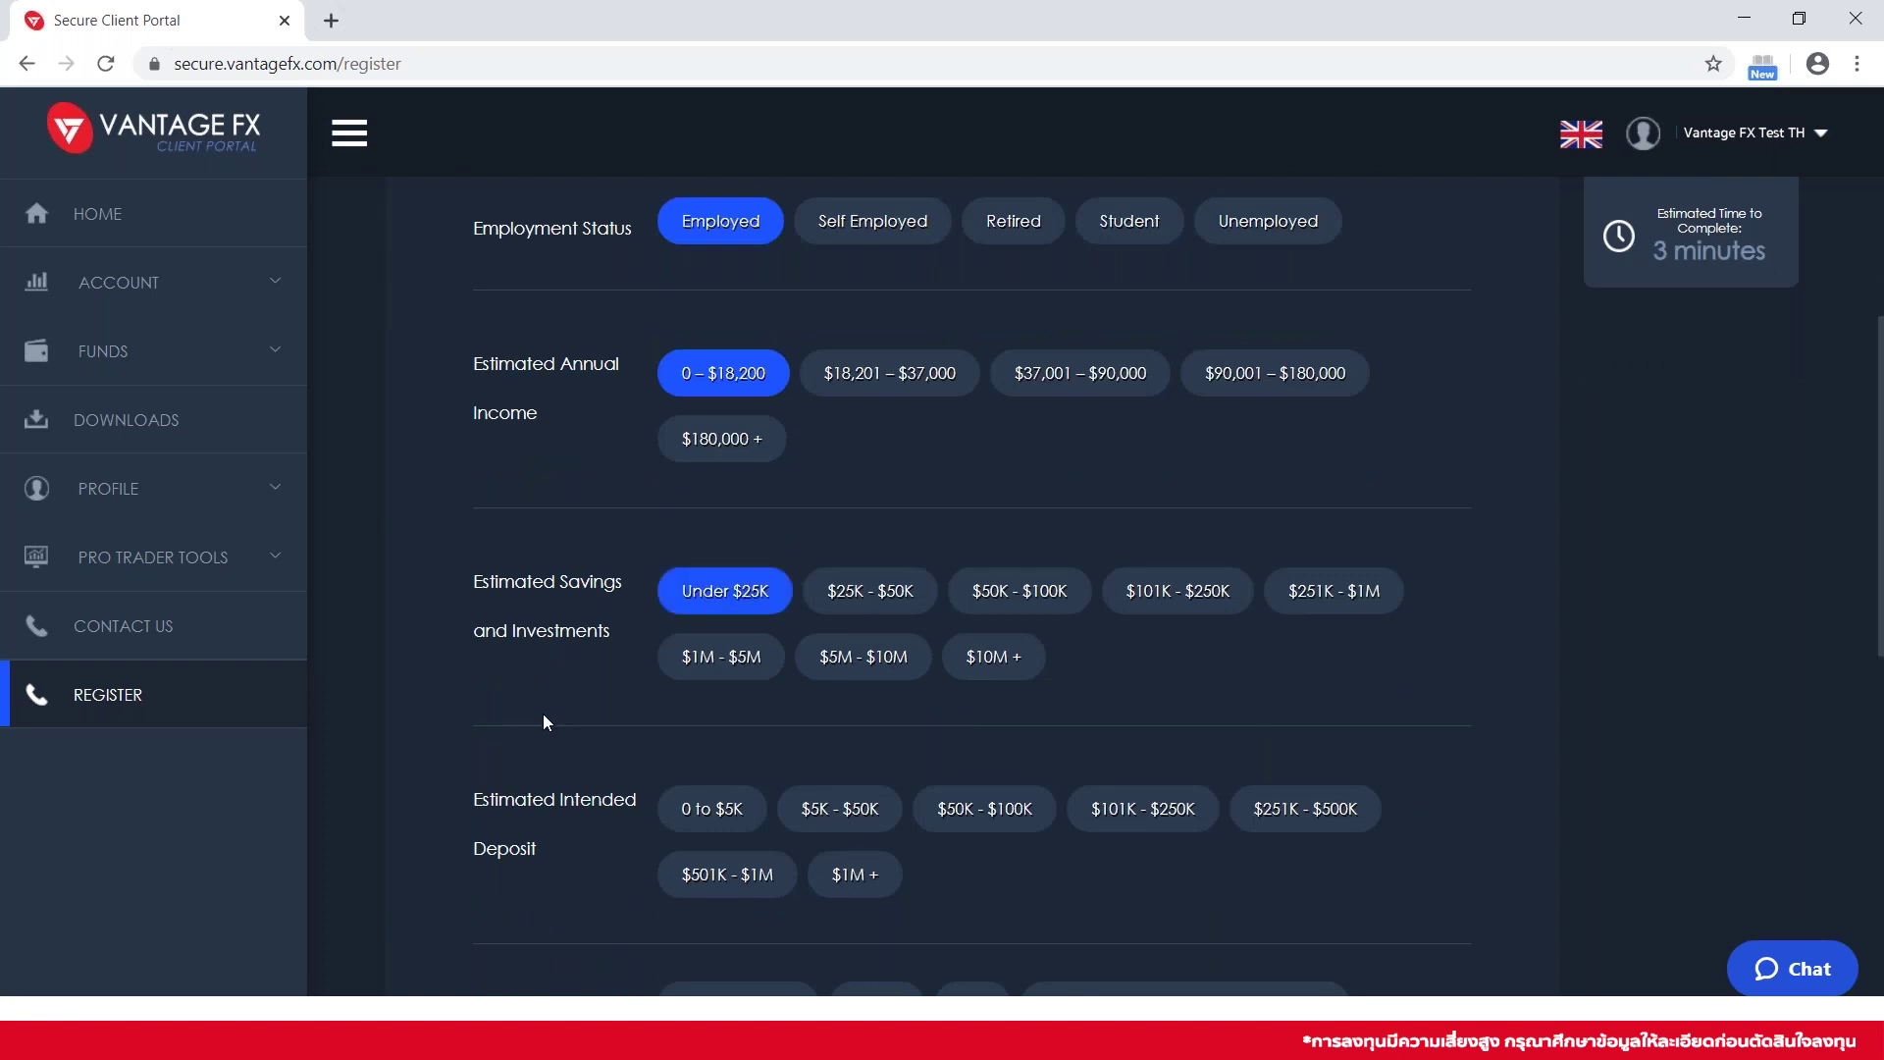
scroll(546, 722, down, 2)
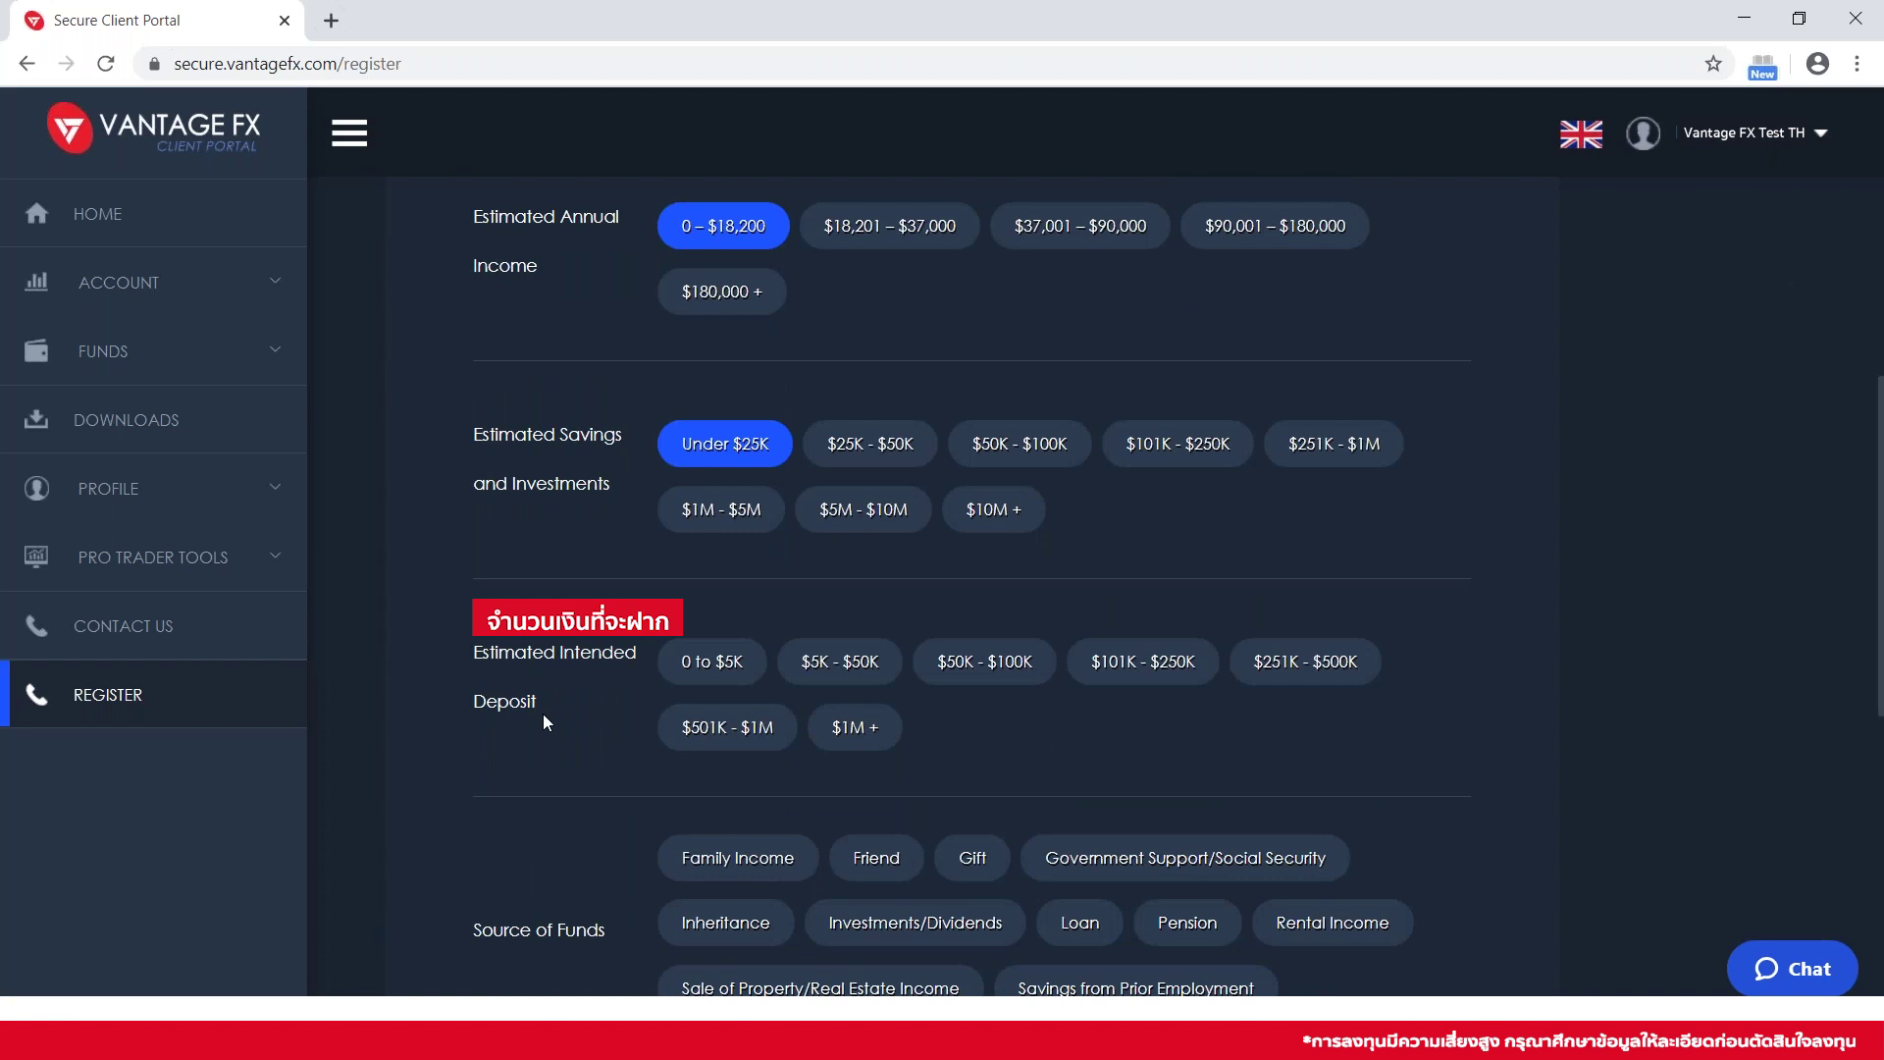
click(701, 661)
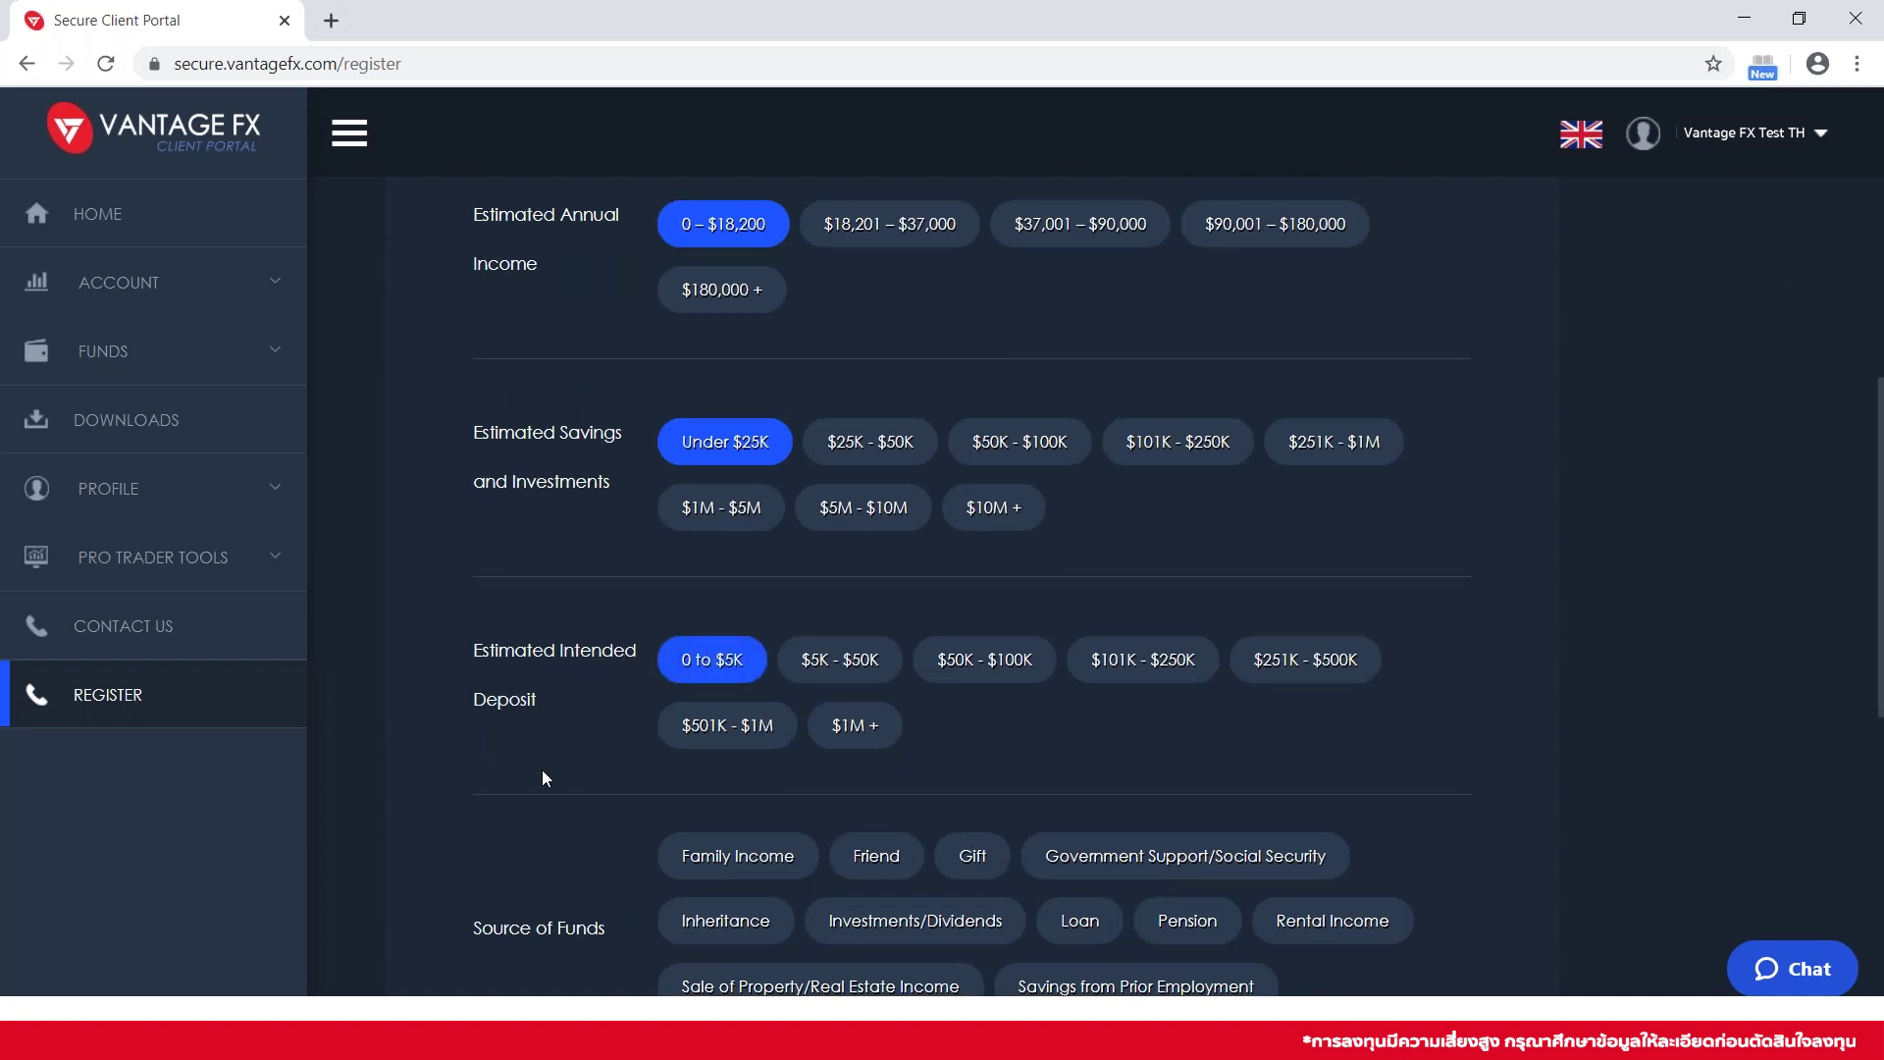
scroll(546, 779, down, 2)
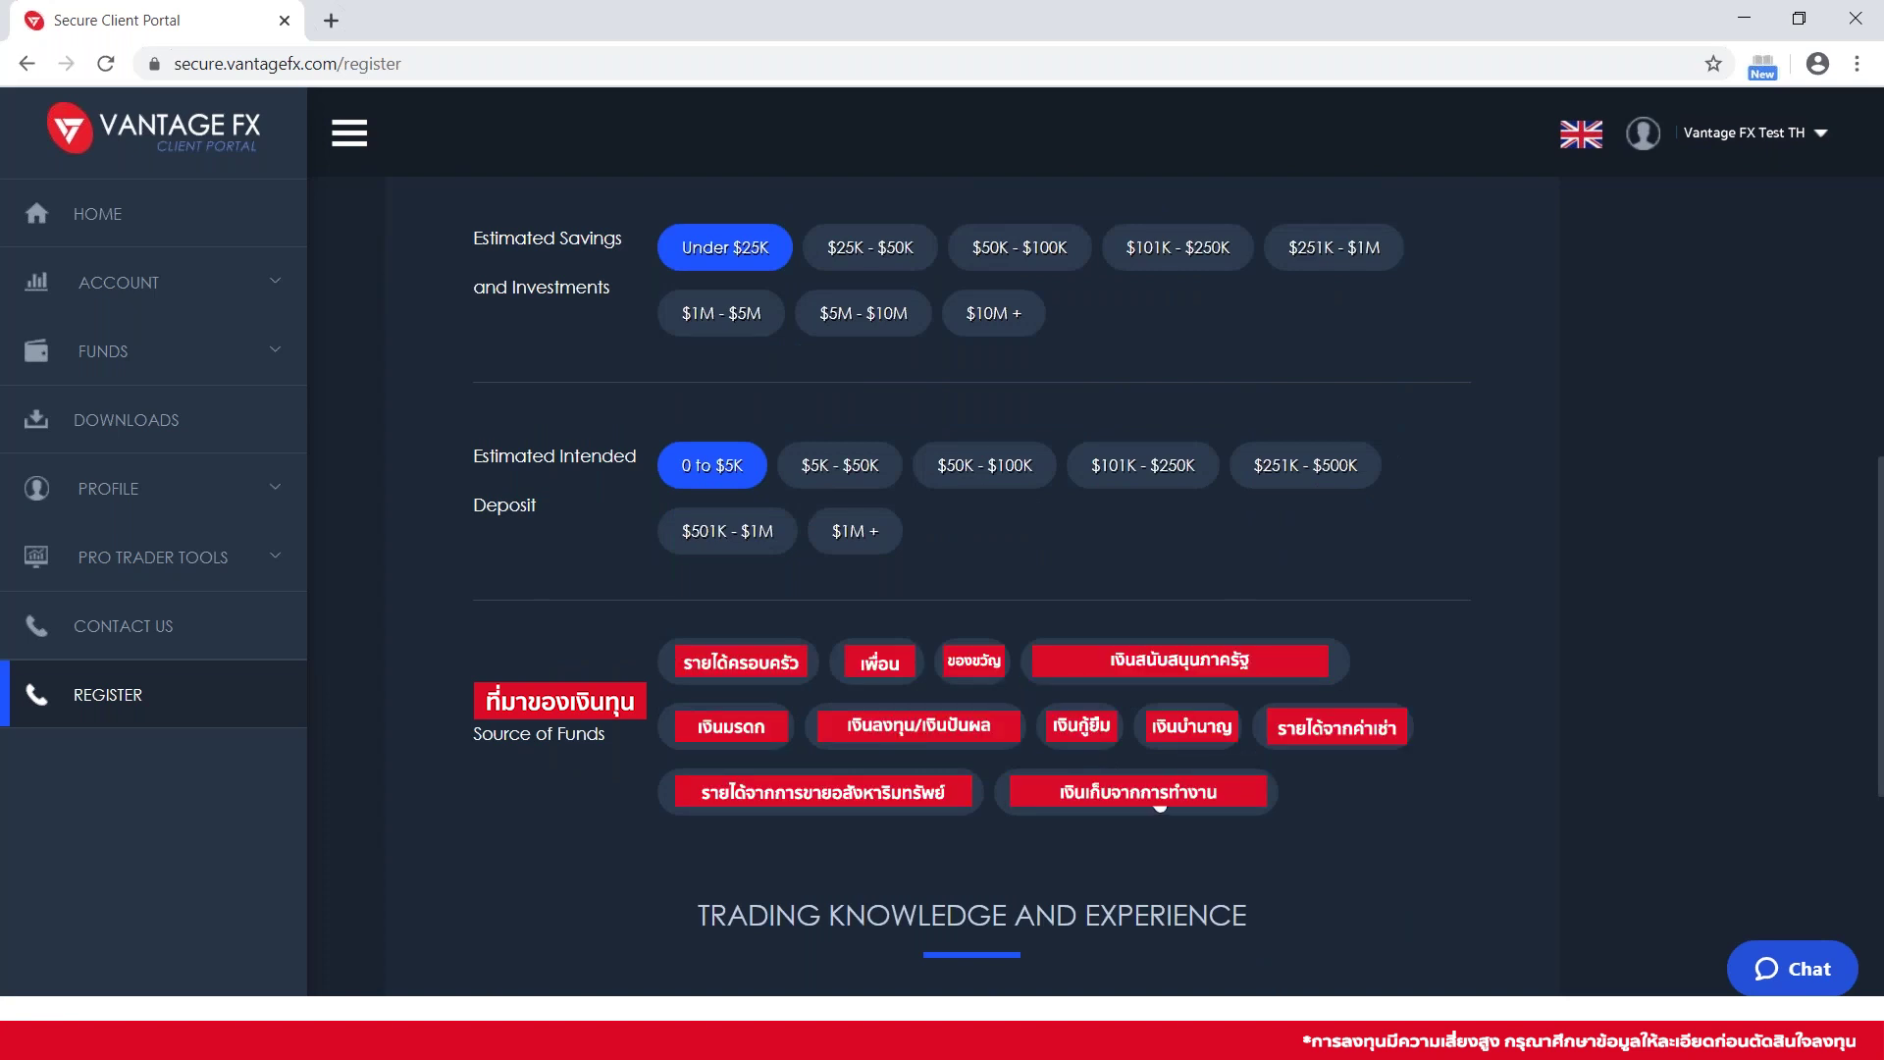
click(1160, 797)
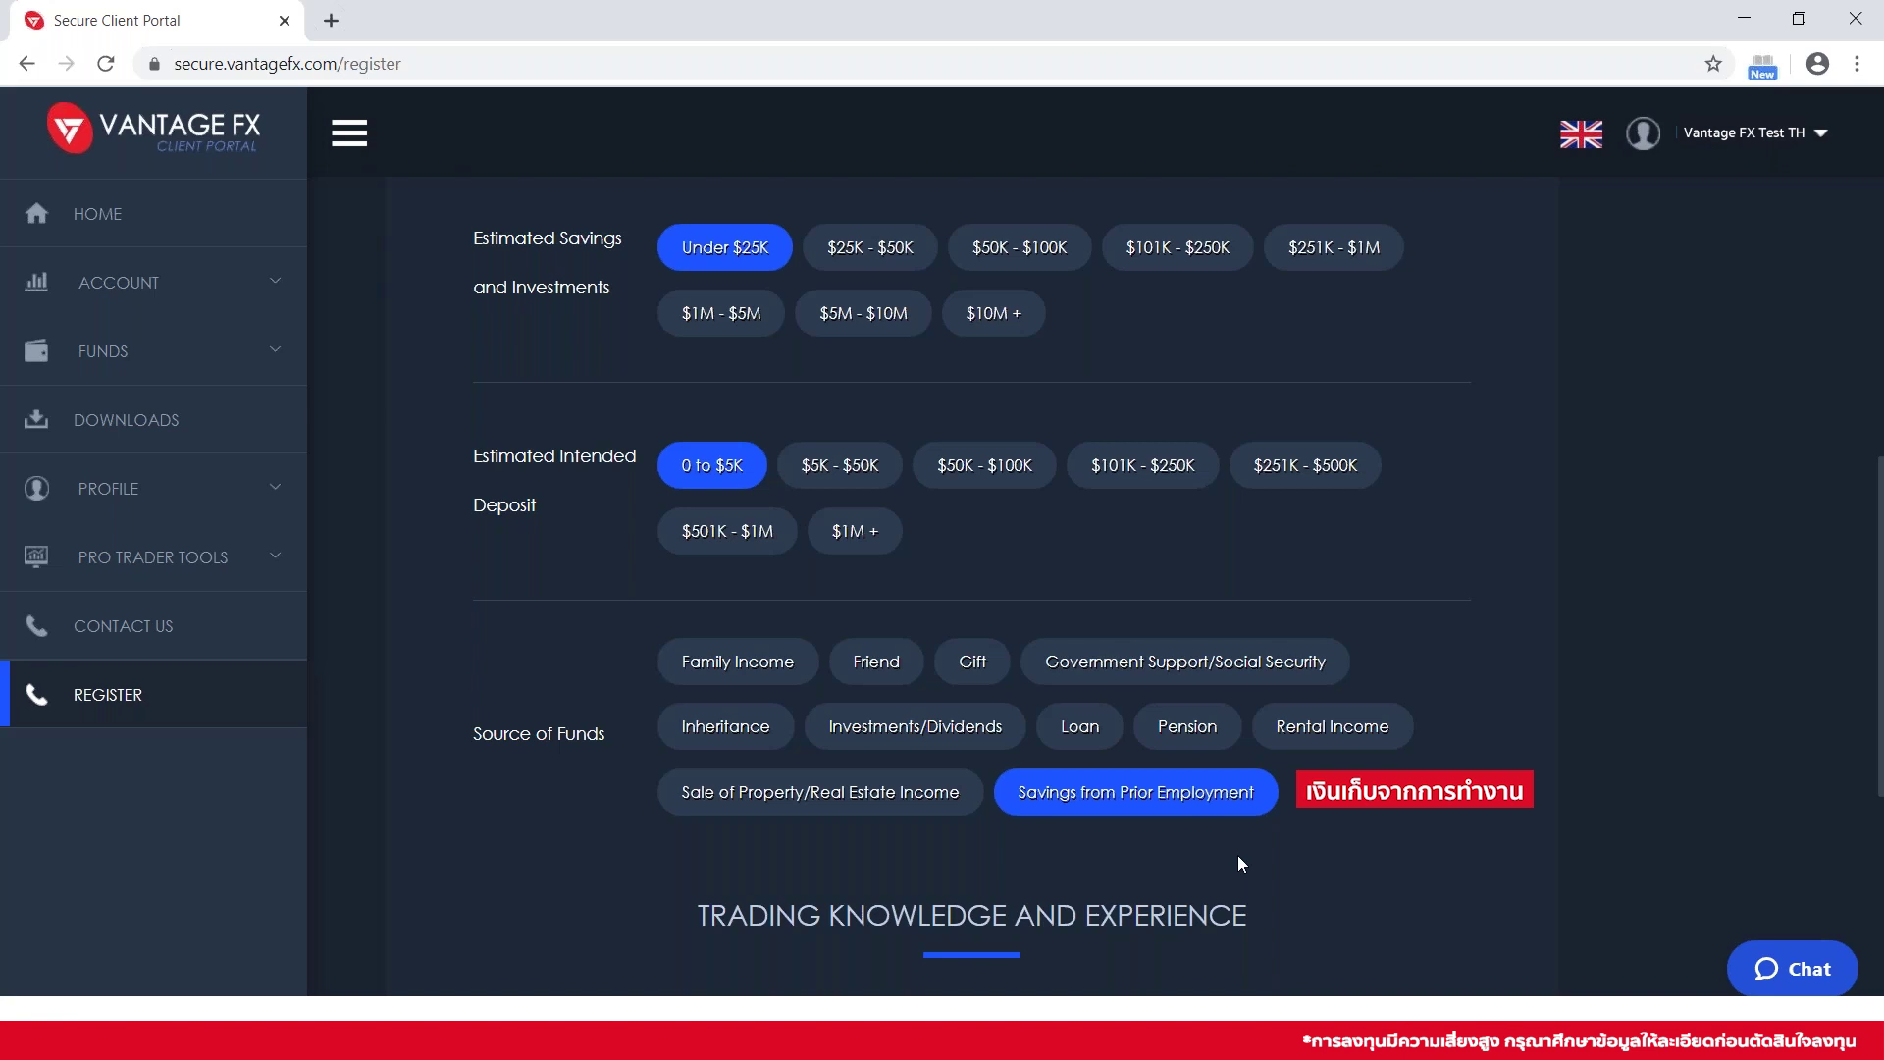
scroll(1238, 864, down, 3)
scroll(971, 584, down, 3)
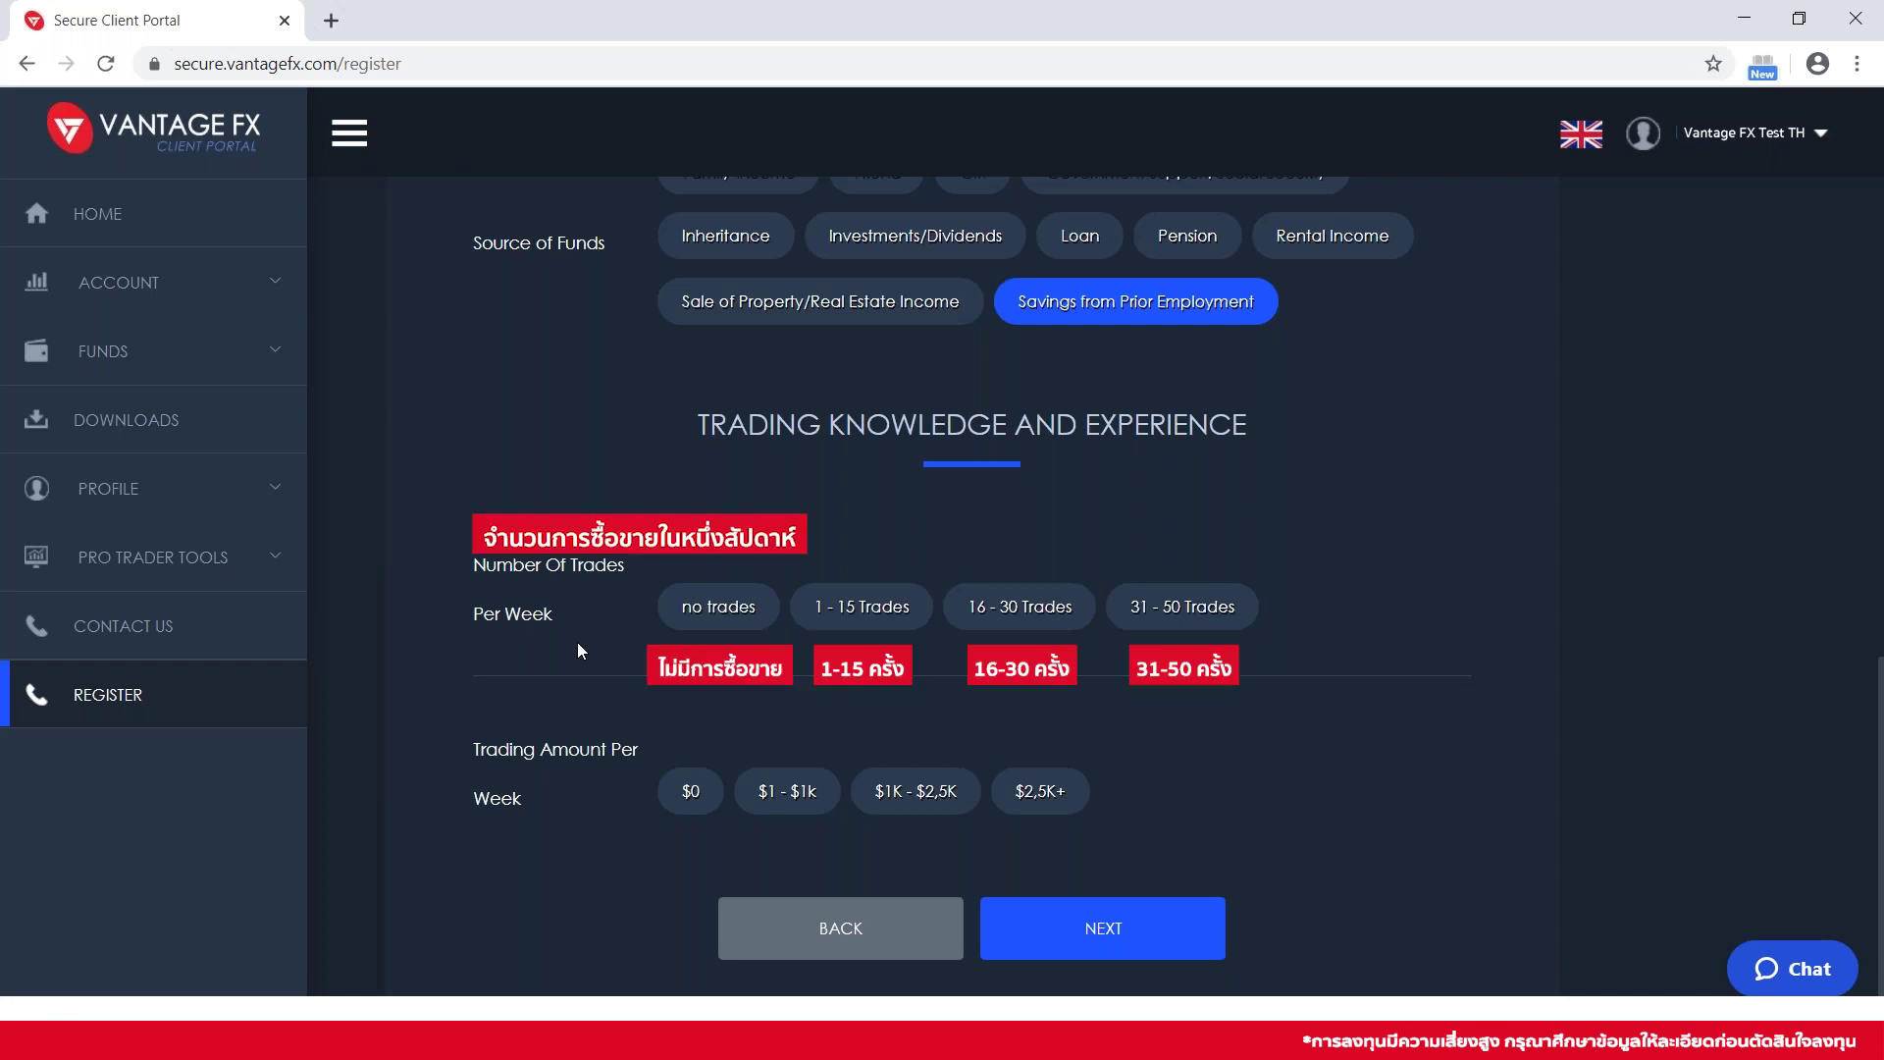
Answer no trades and $0 weekly under Trading Knowledge, then proceed to Account Configuration
click(688, 611)
scroll(648, 728, down, 1)
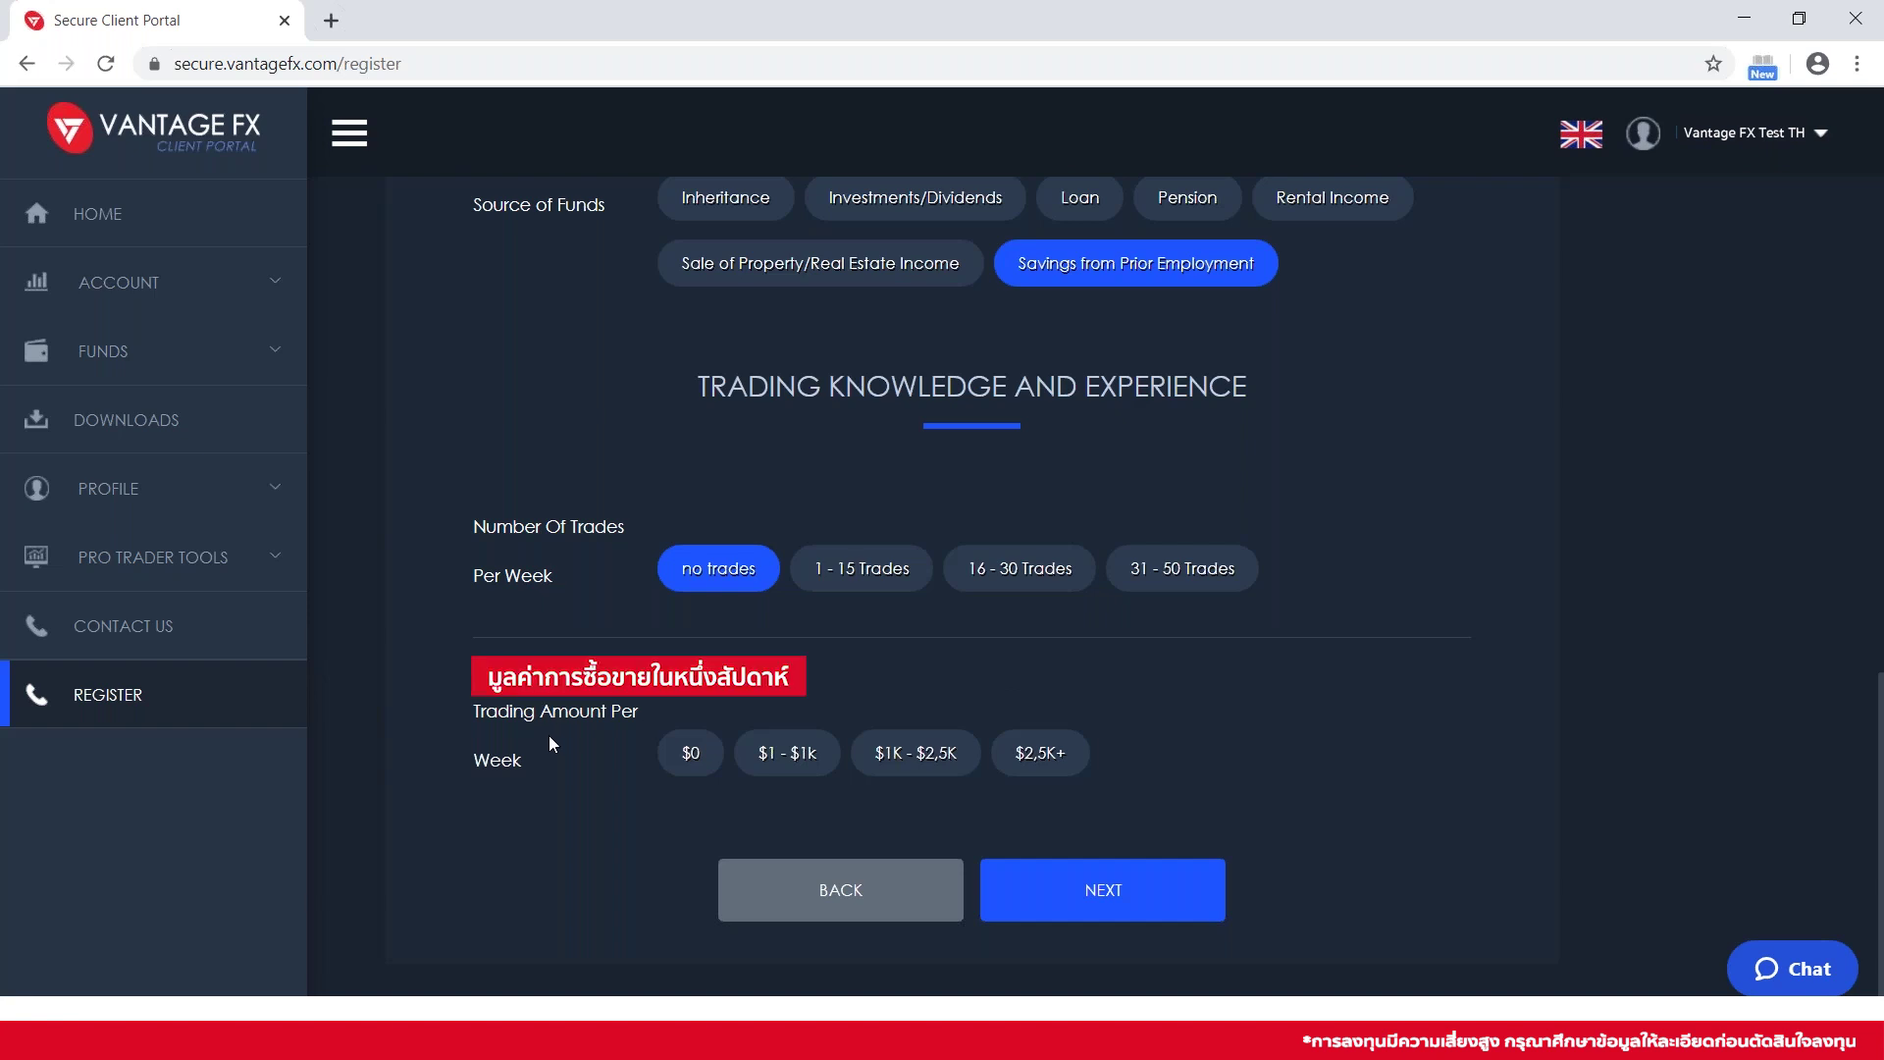
click(671, 760)
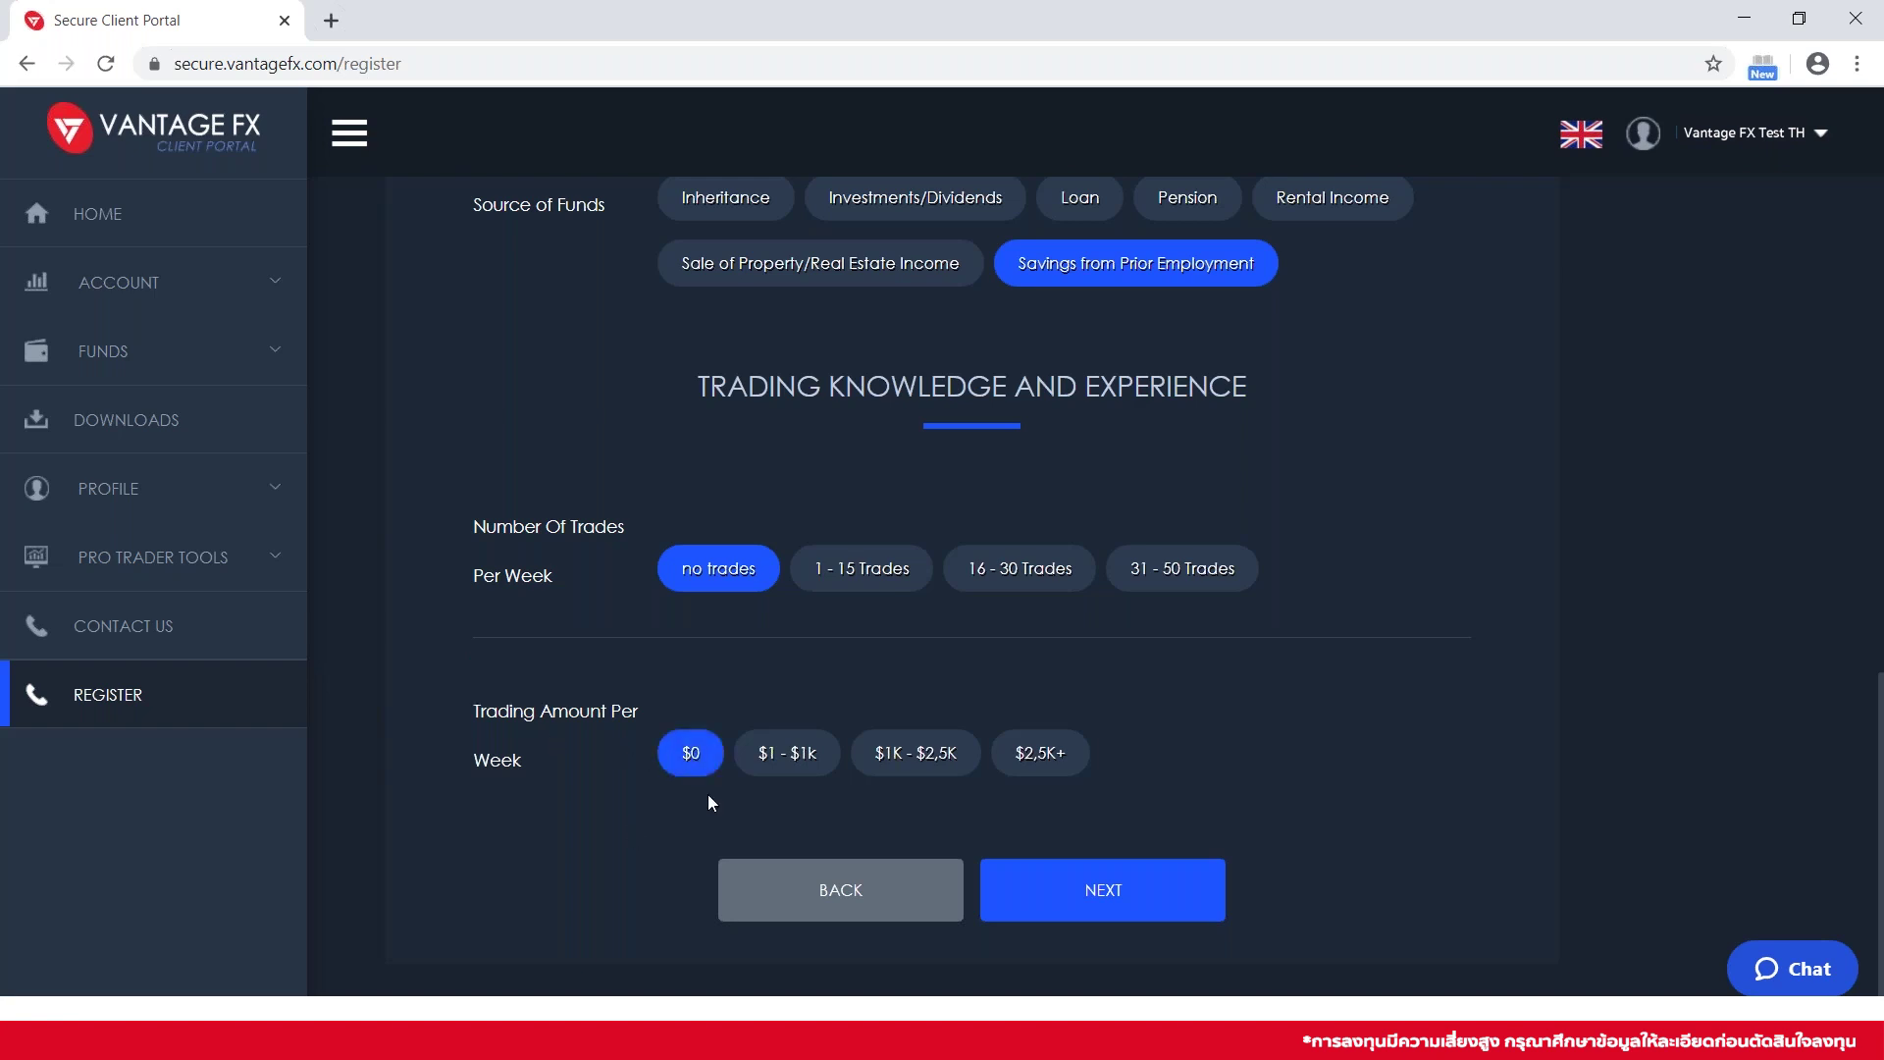
click(1083, 893)
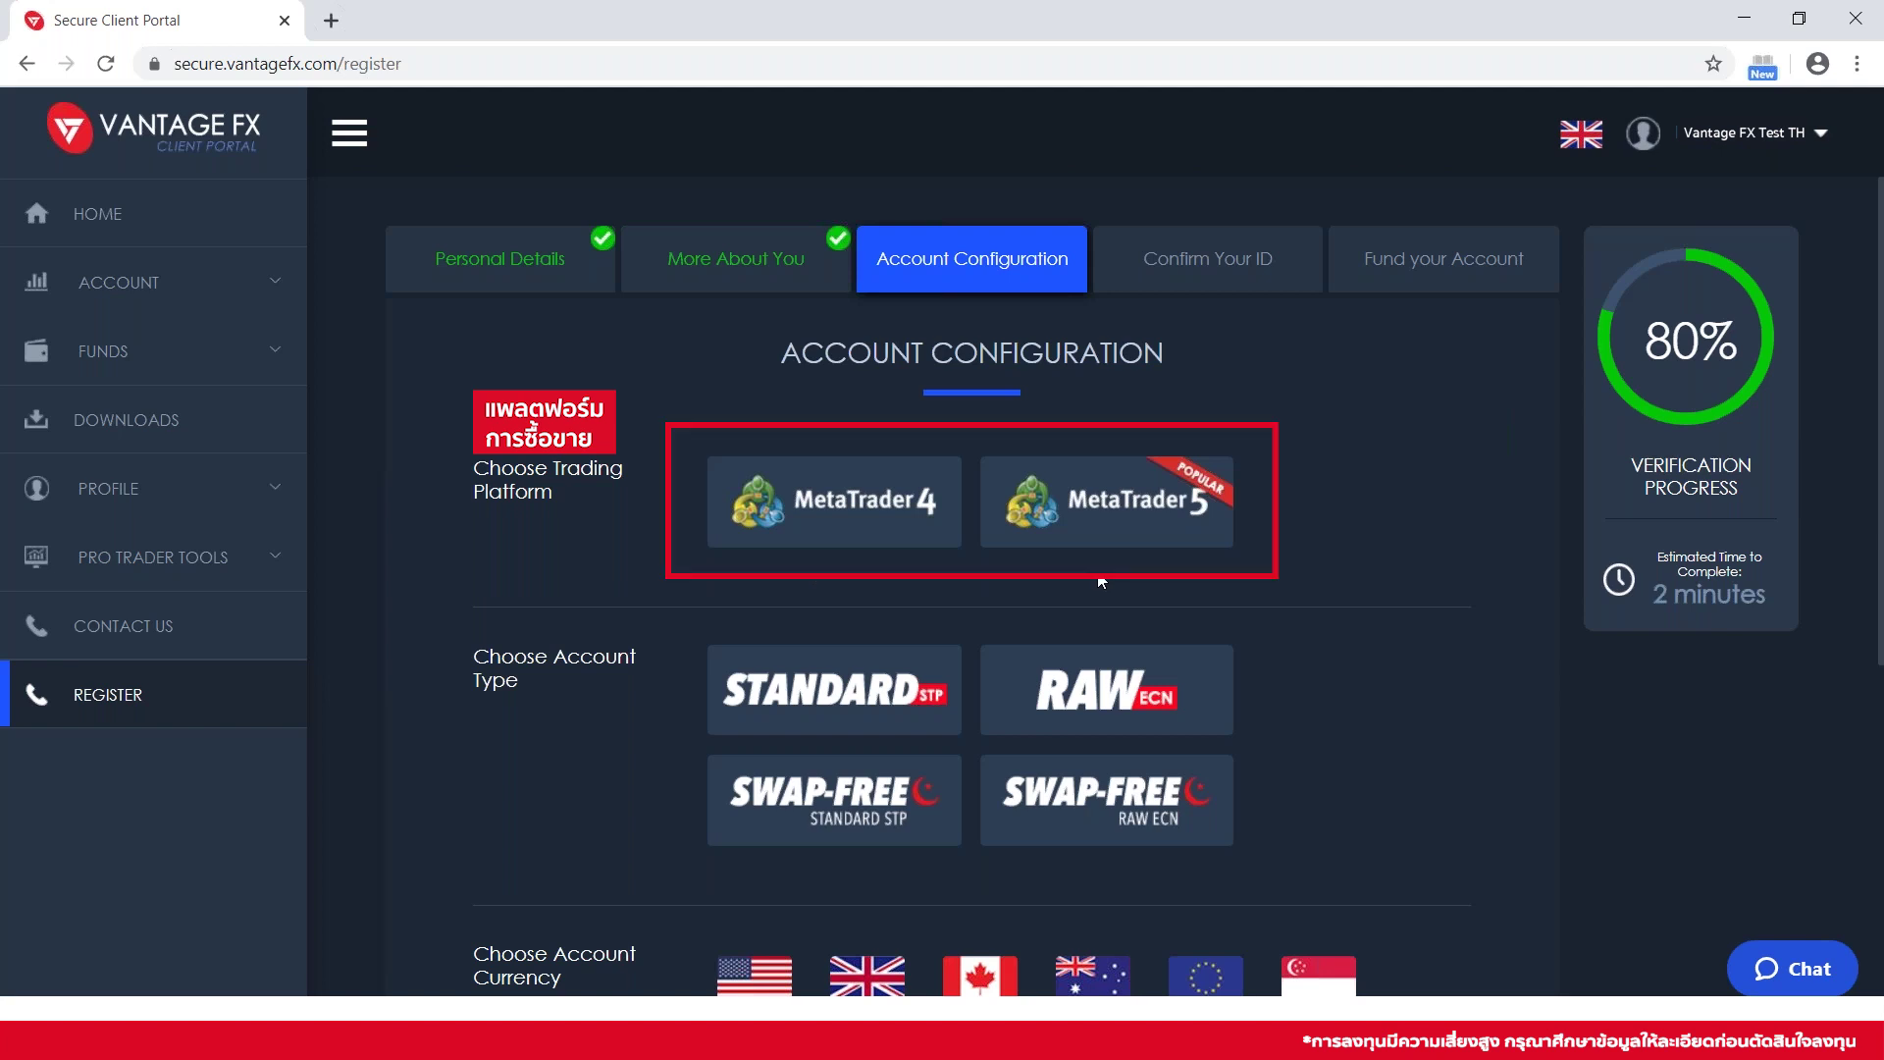
Choose MetaTrader 4 with a STANDARD STP account, accept the terms, and continue to Confirm Your ID
click(854, 535)
scroll(599, 568, down, 2)
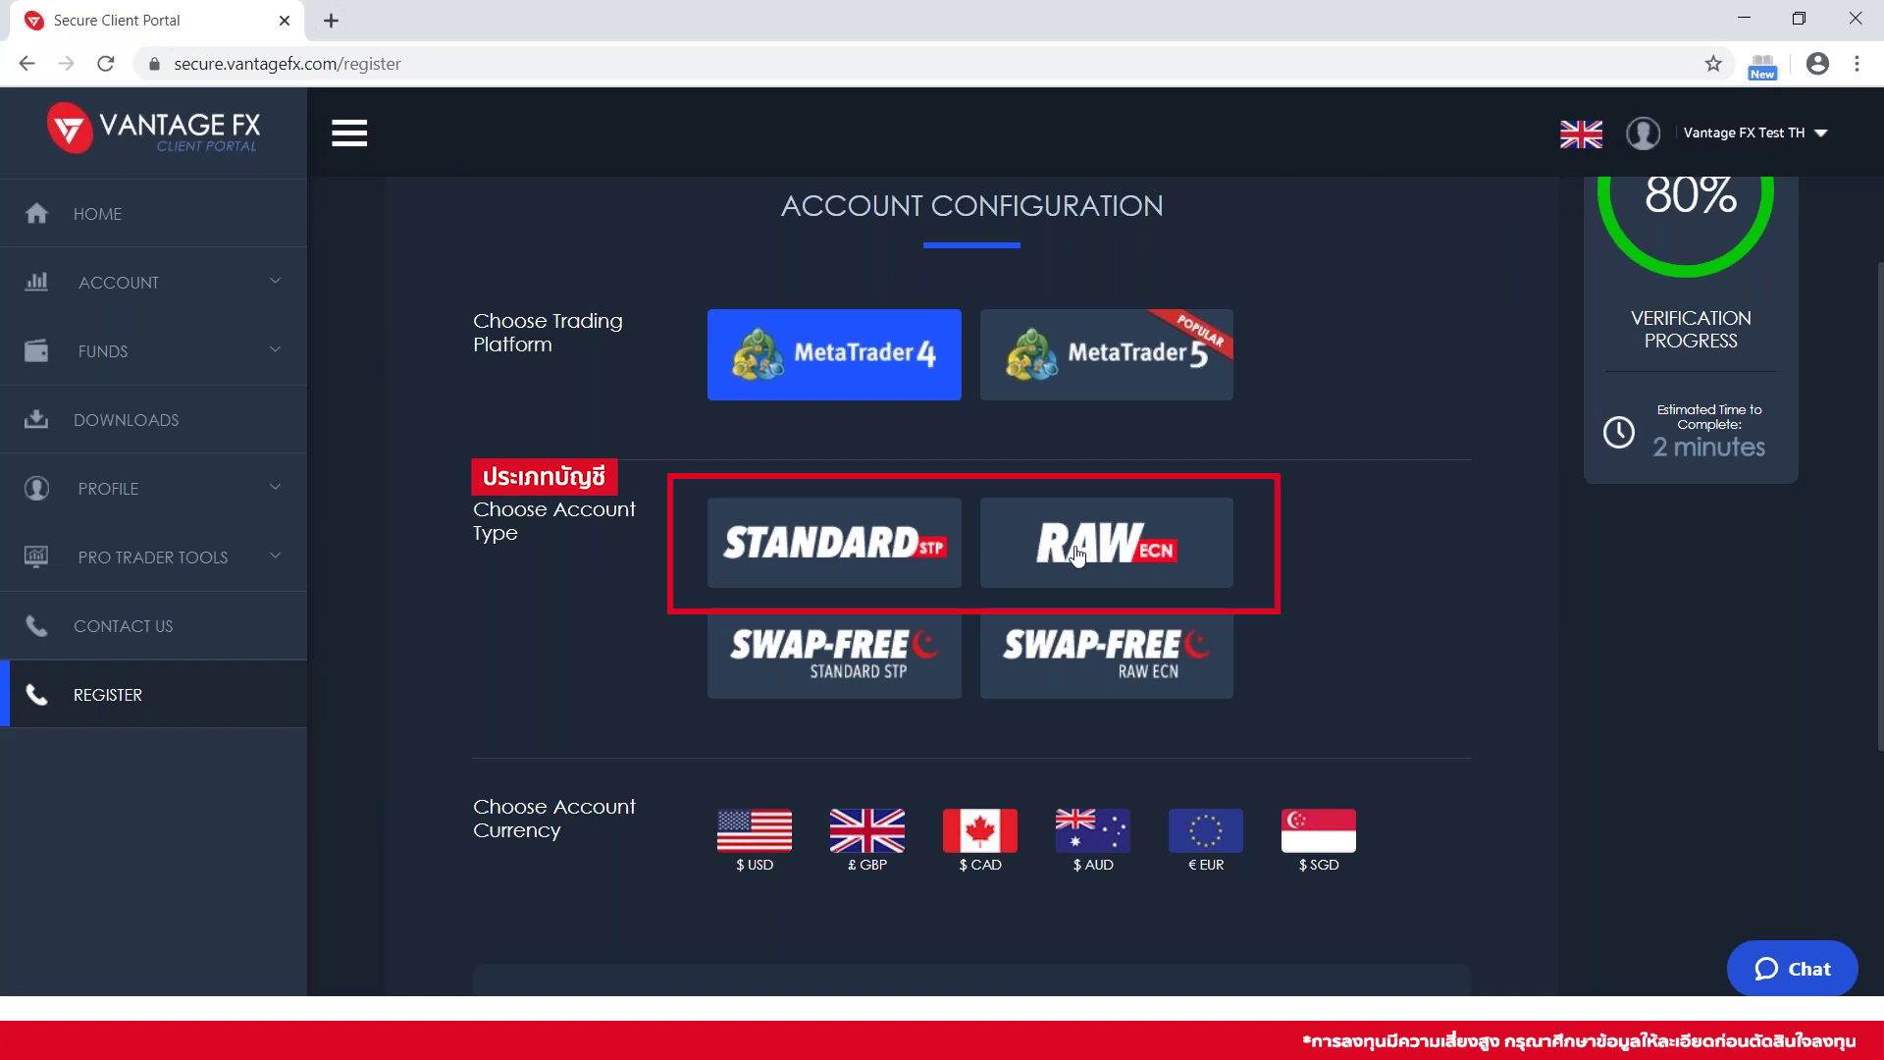
click(835, 558)
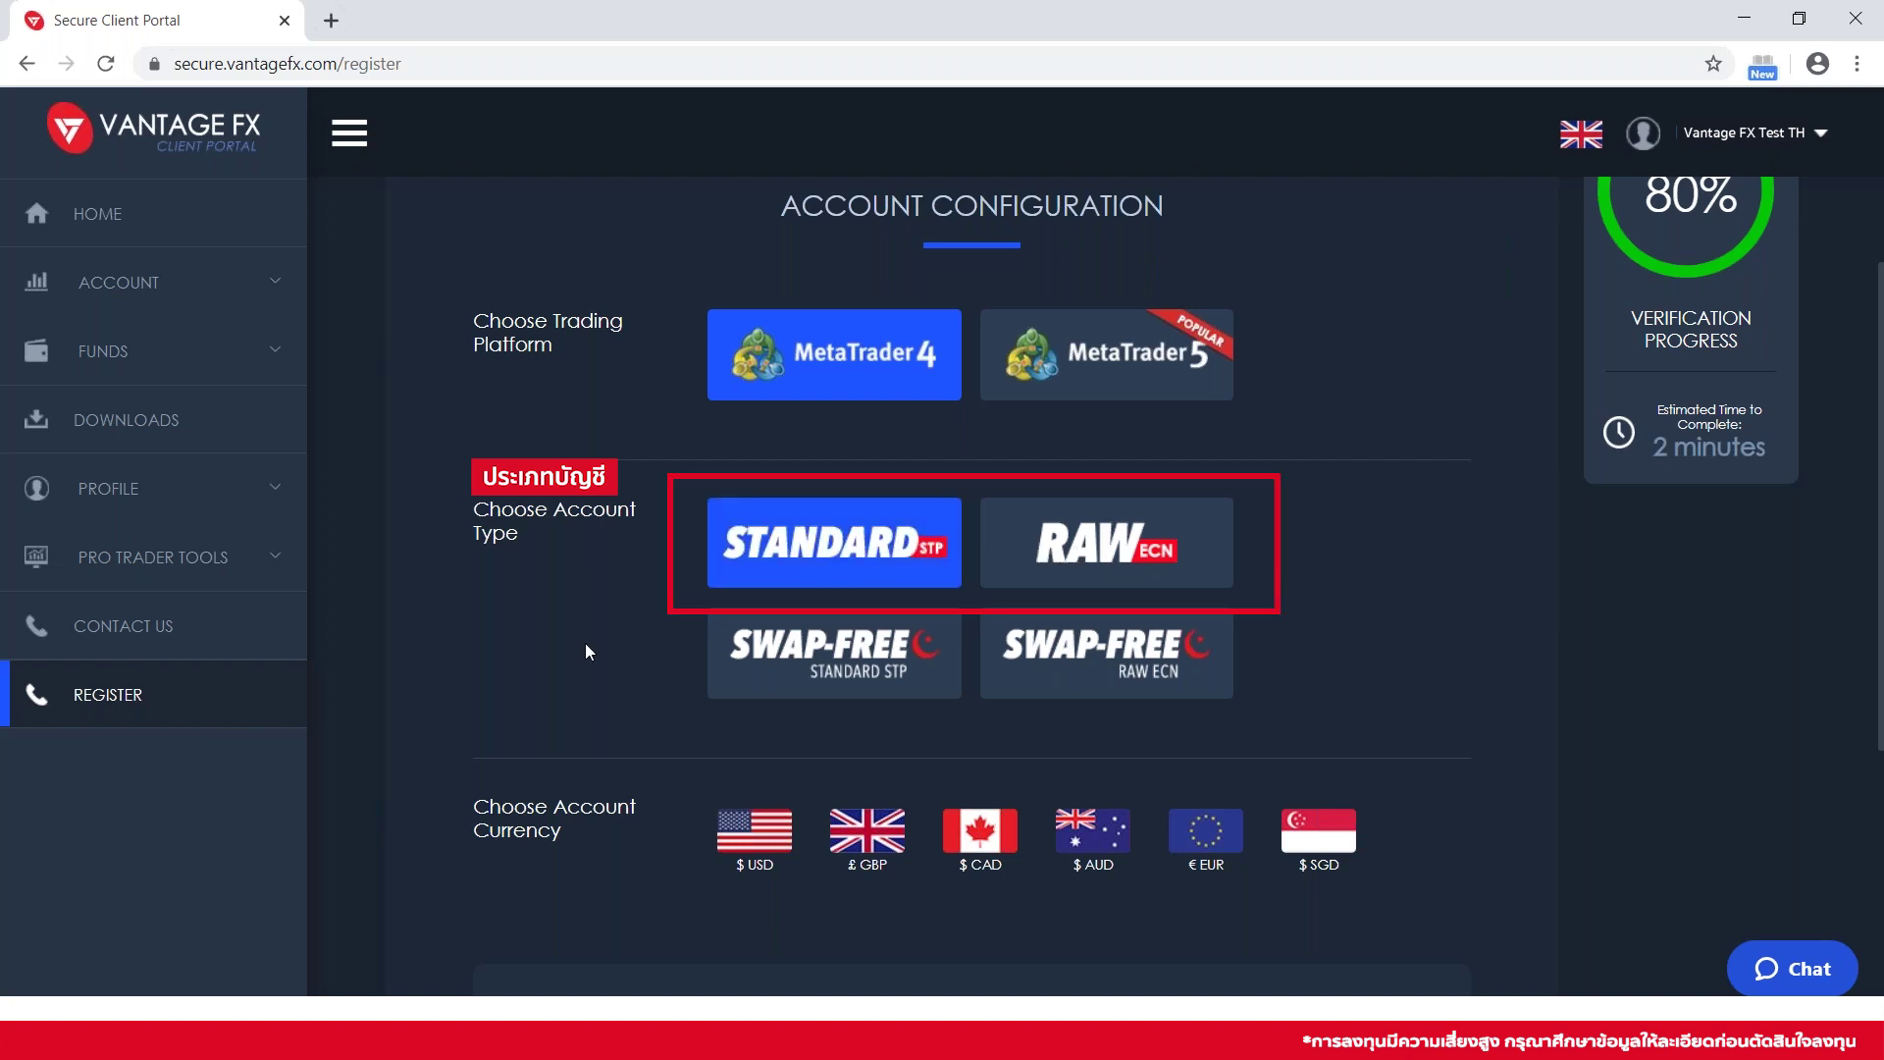
scroll(587, 652, down, 1)
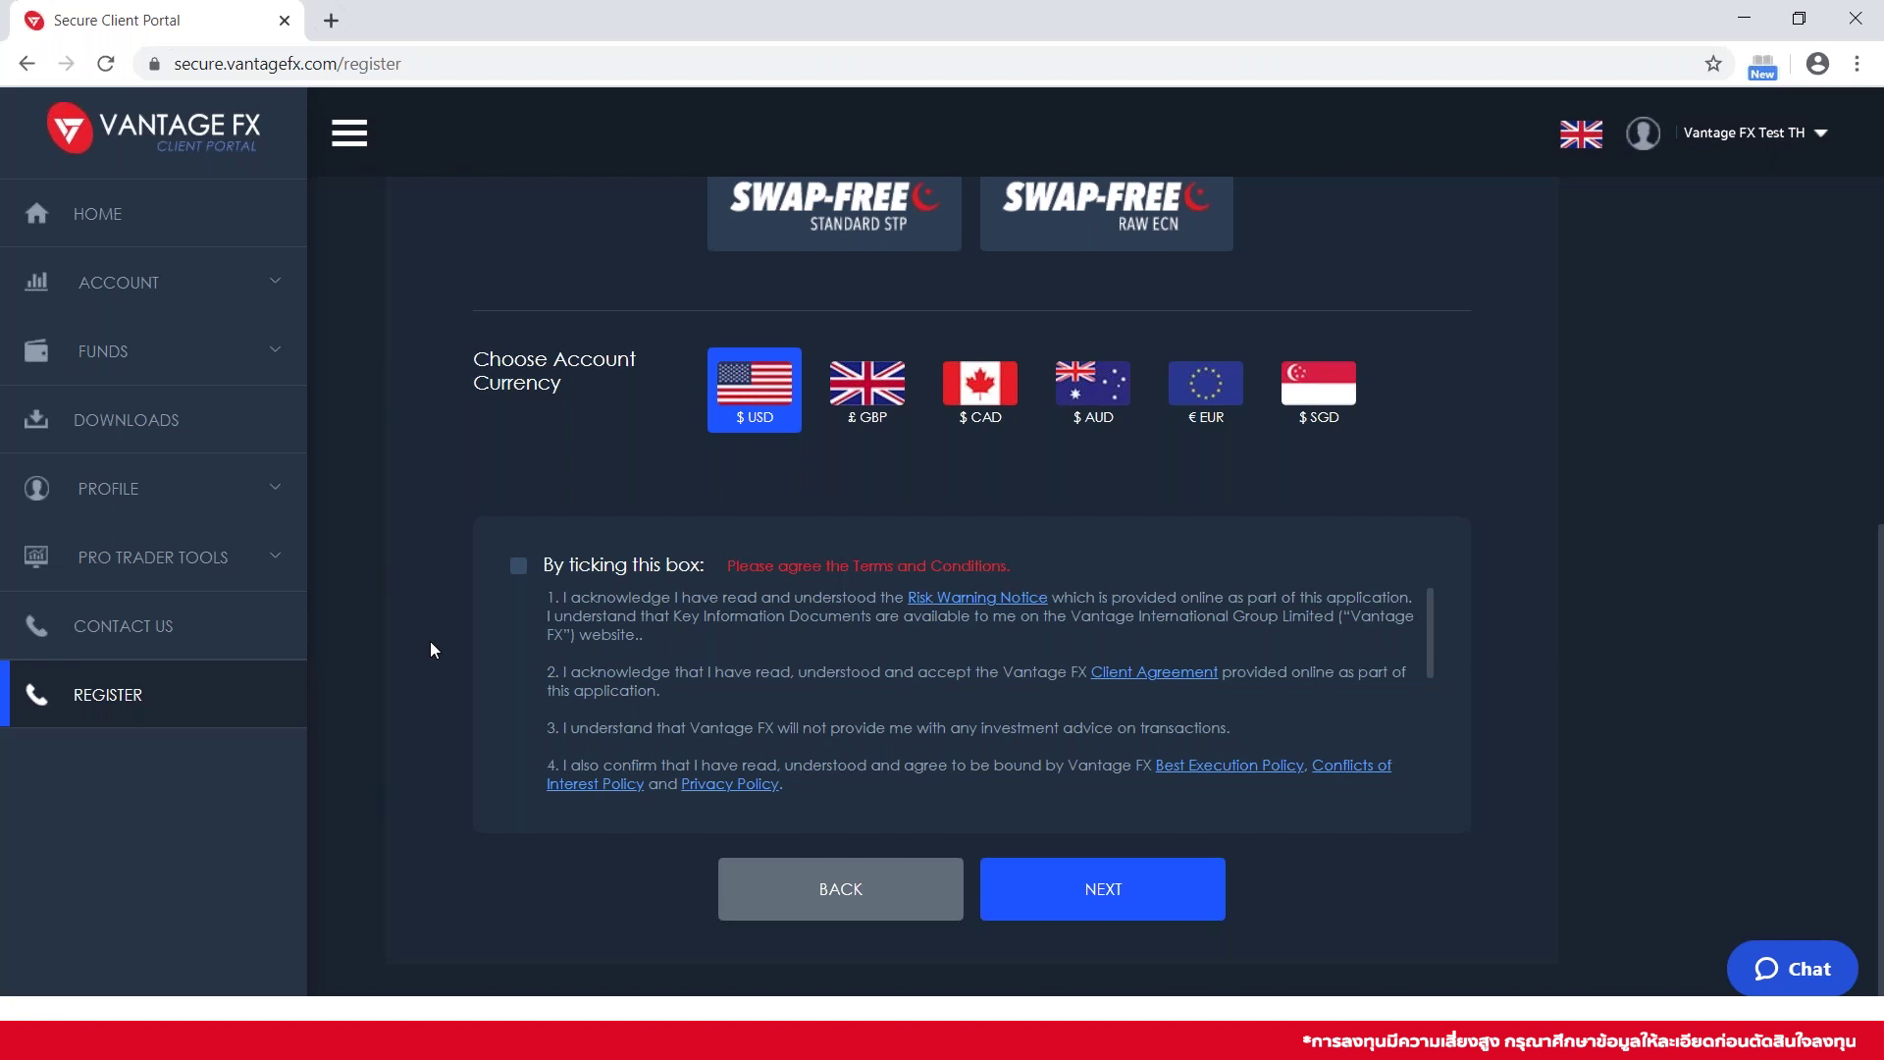
click(520, 572)
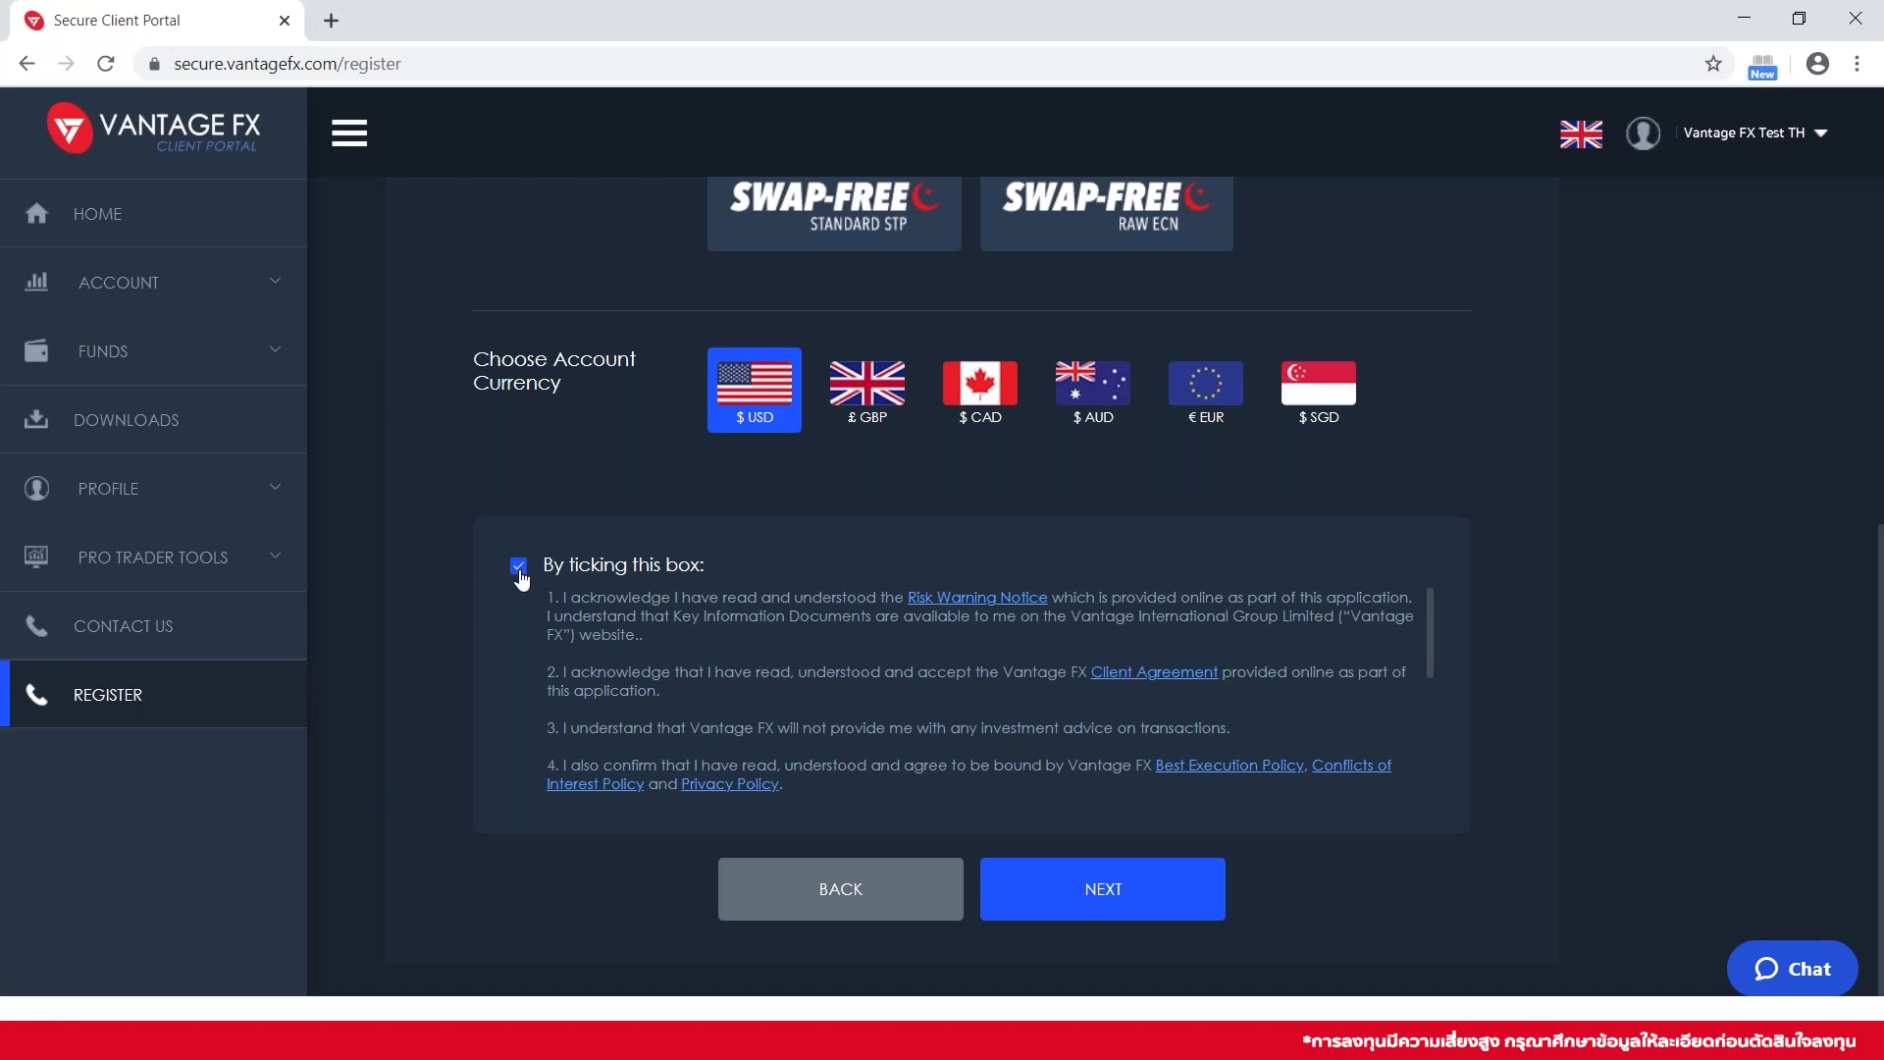
click(1117, 888)
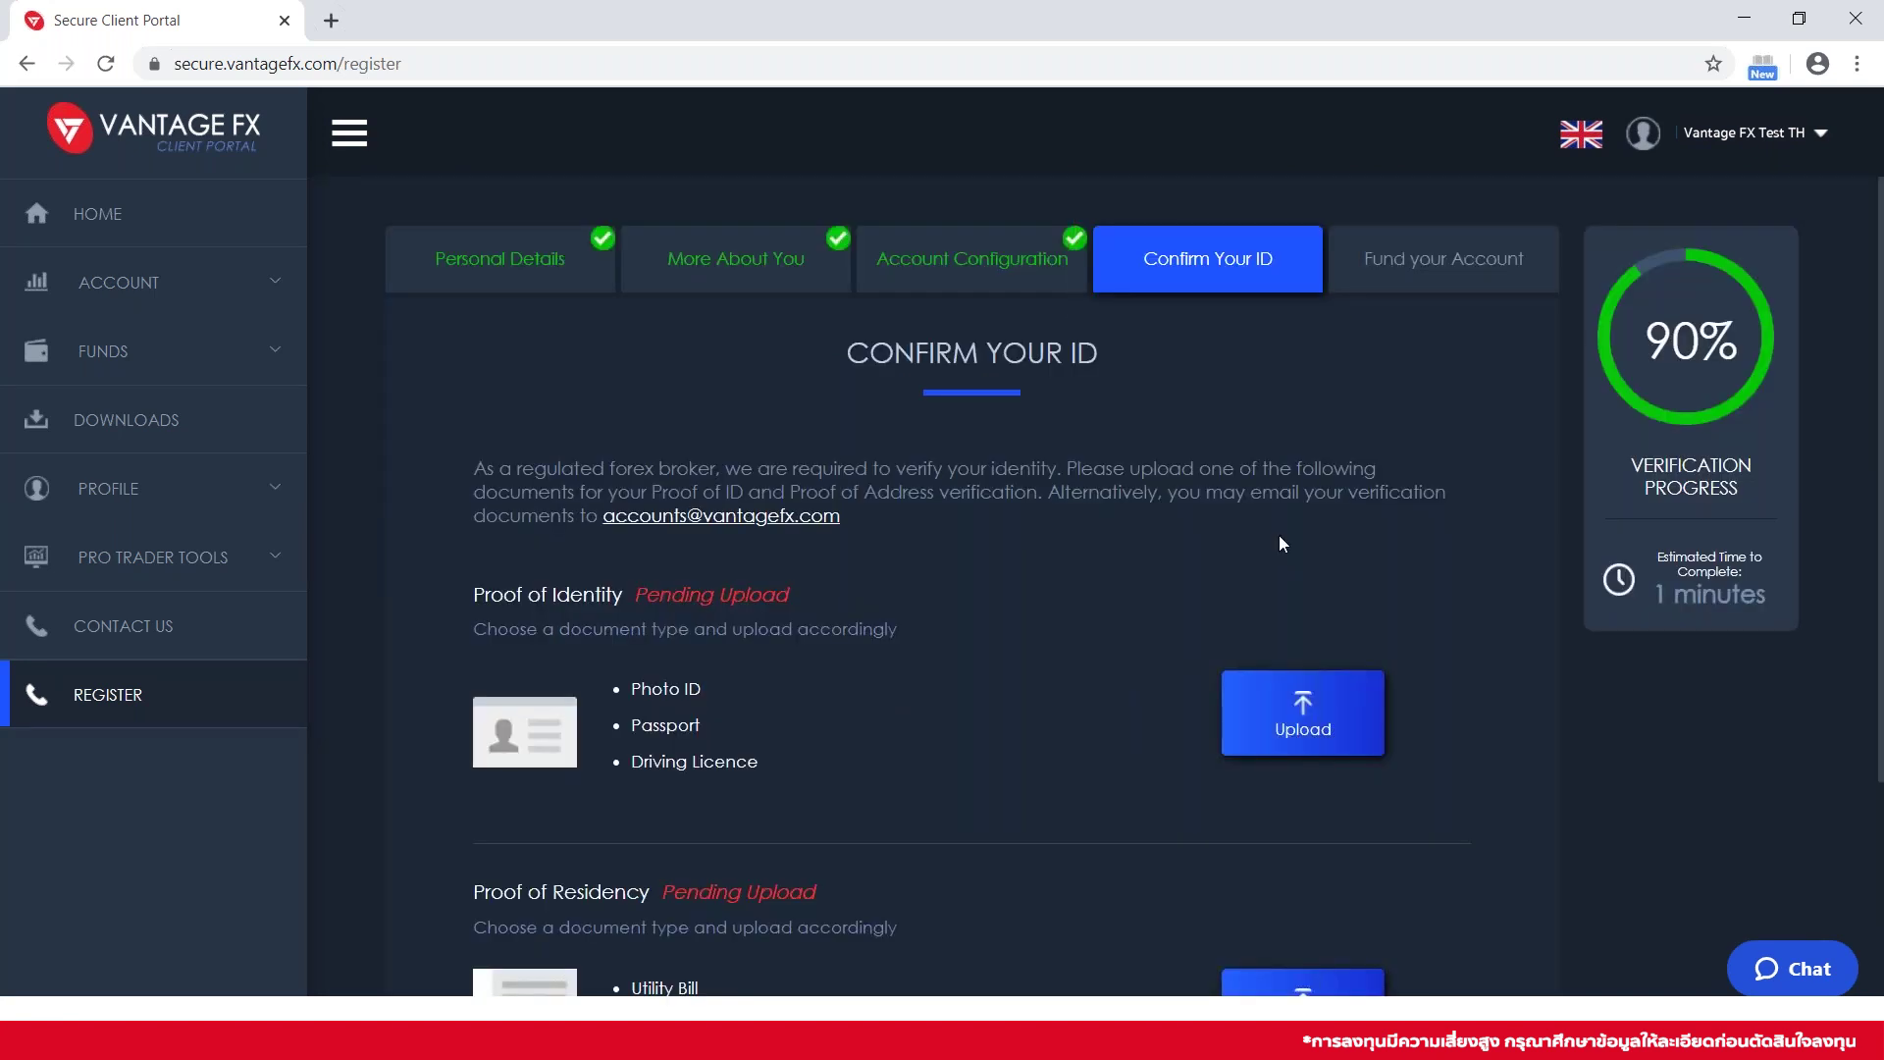
scroll(1281, 542, down, 1)
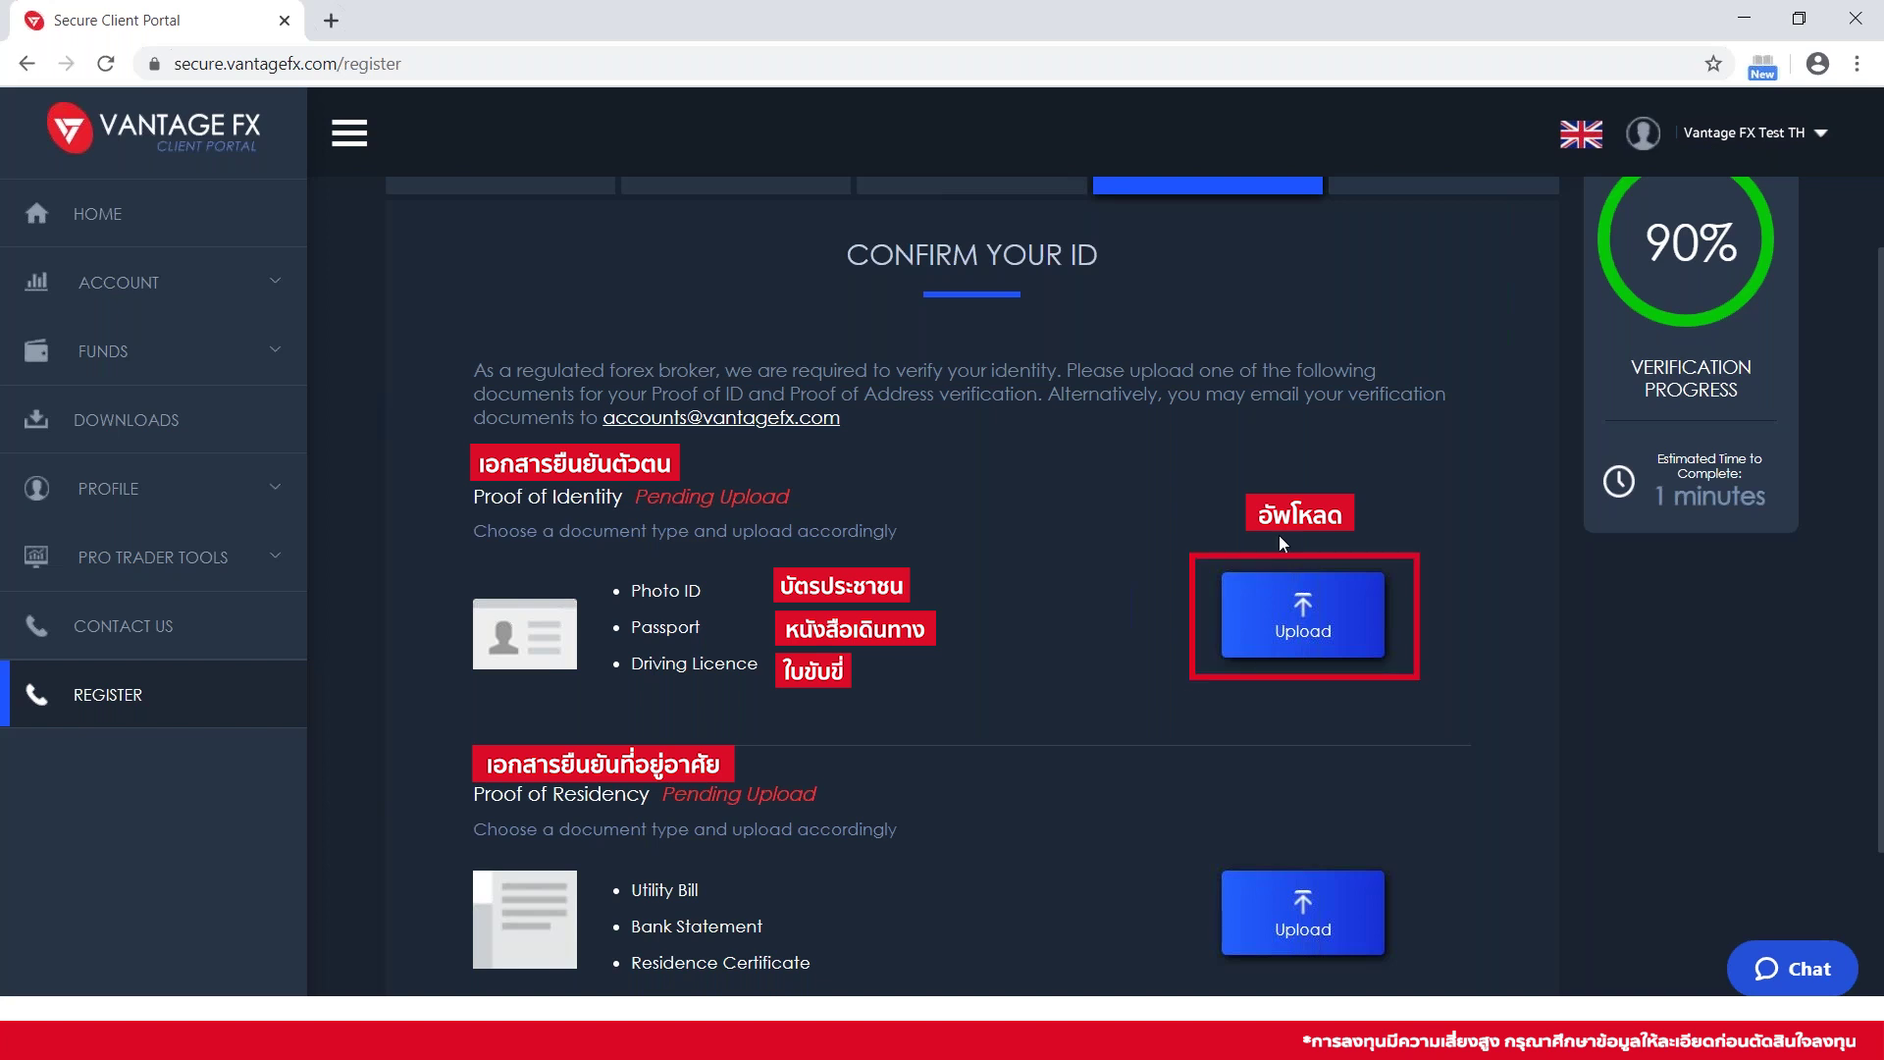
scroll(1164, 745, down, 1)
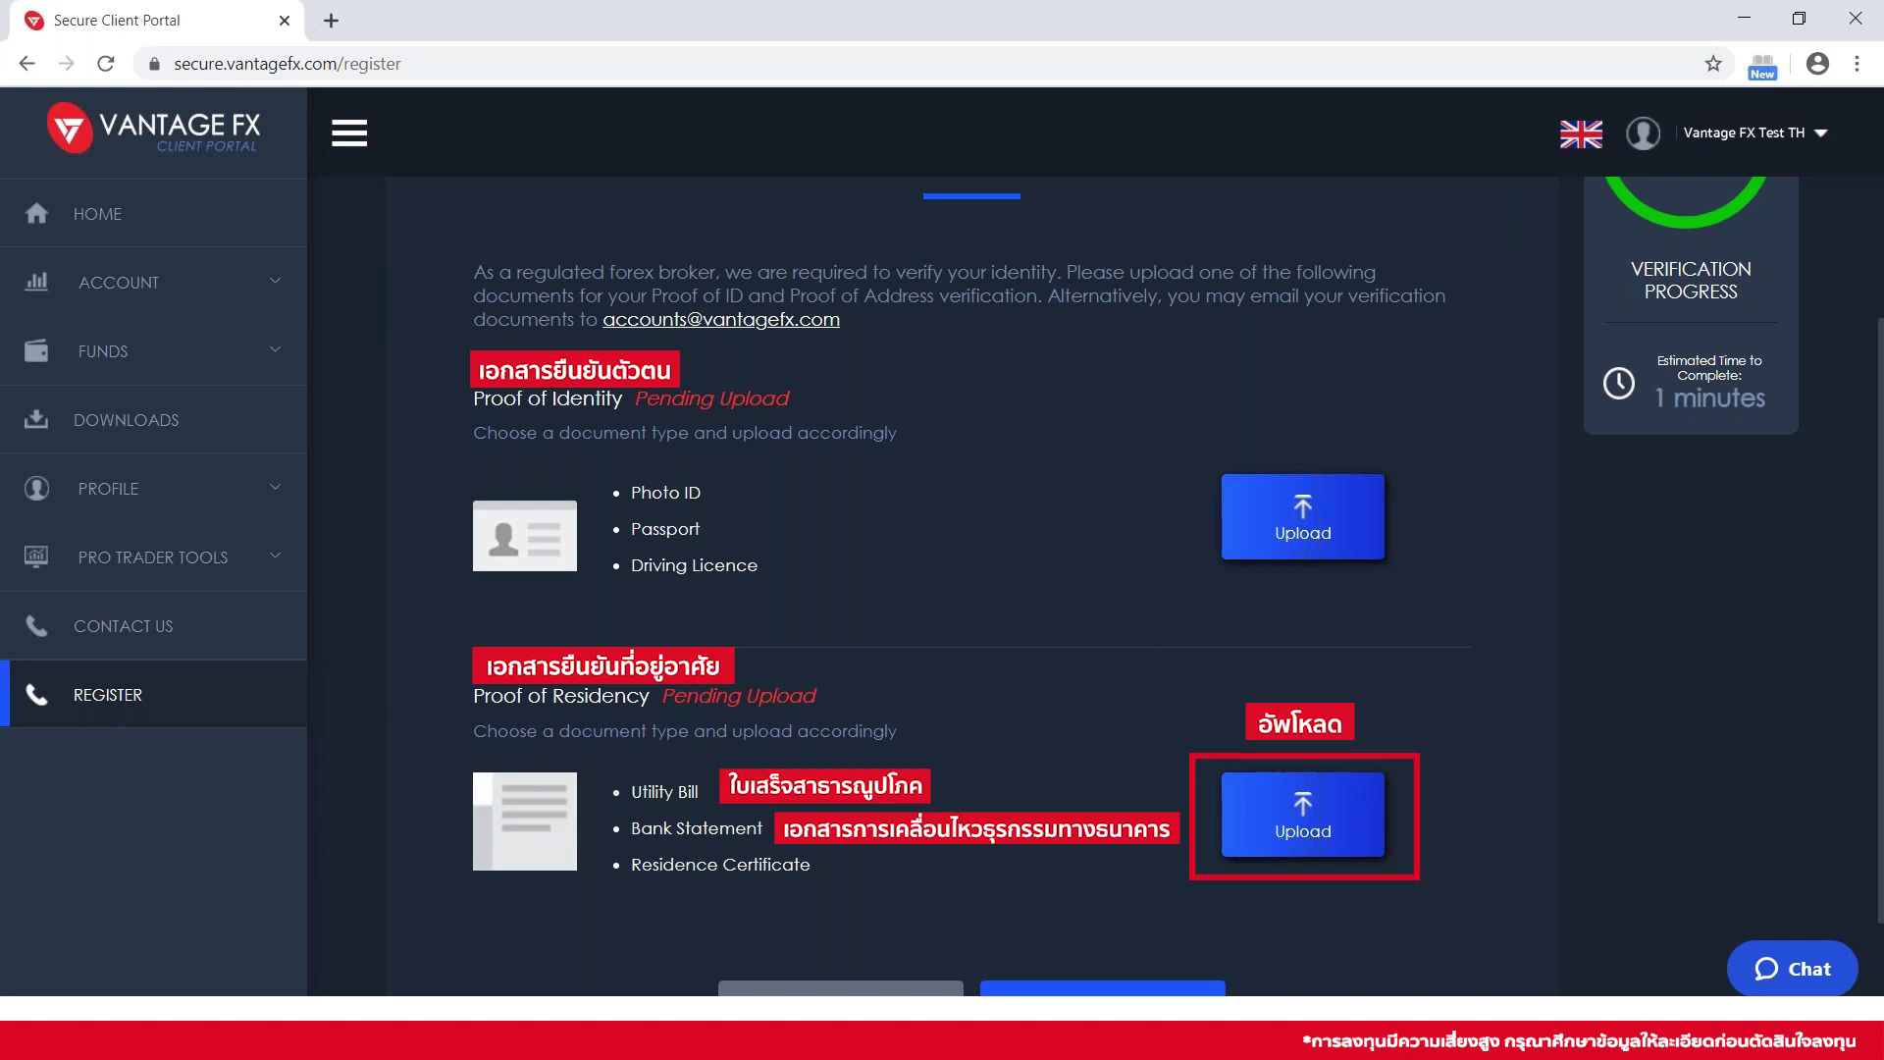
scroll(1390, 868, down, 1)
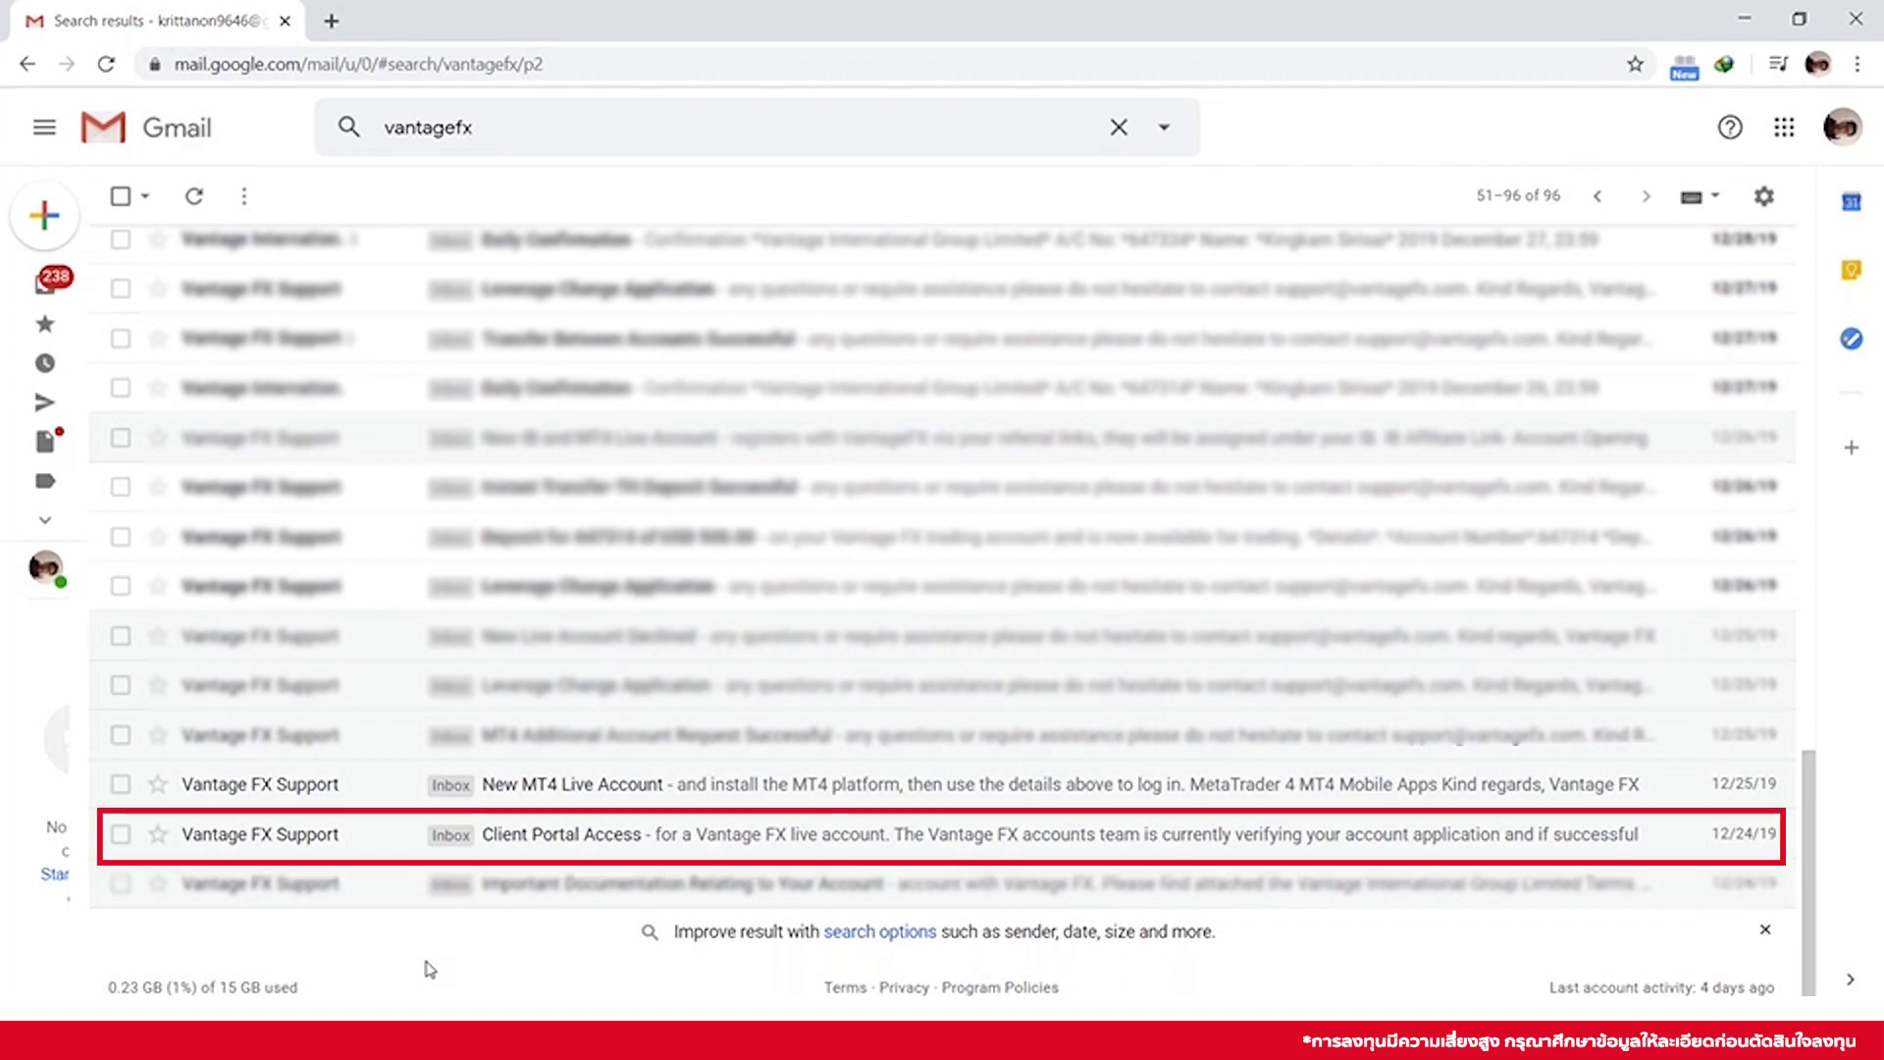
Open the 'New MT4 Live Account' email from Vantage FX and scroll to its download links
click(755, 830)
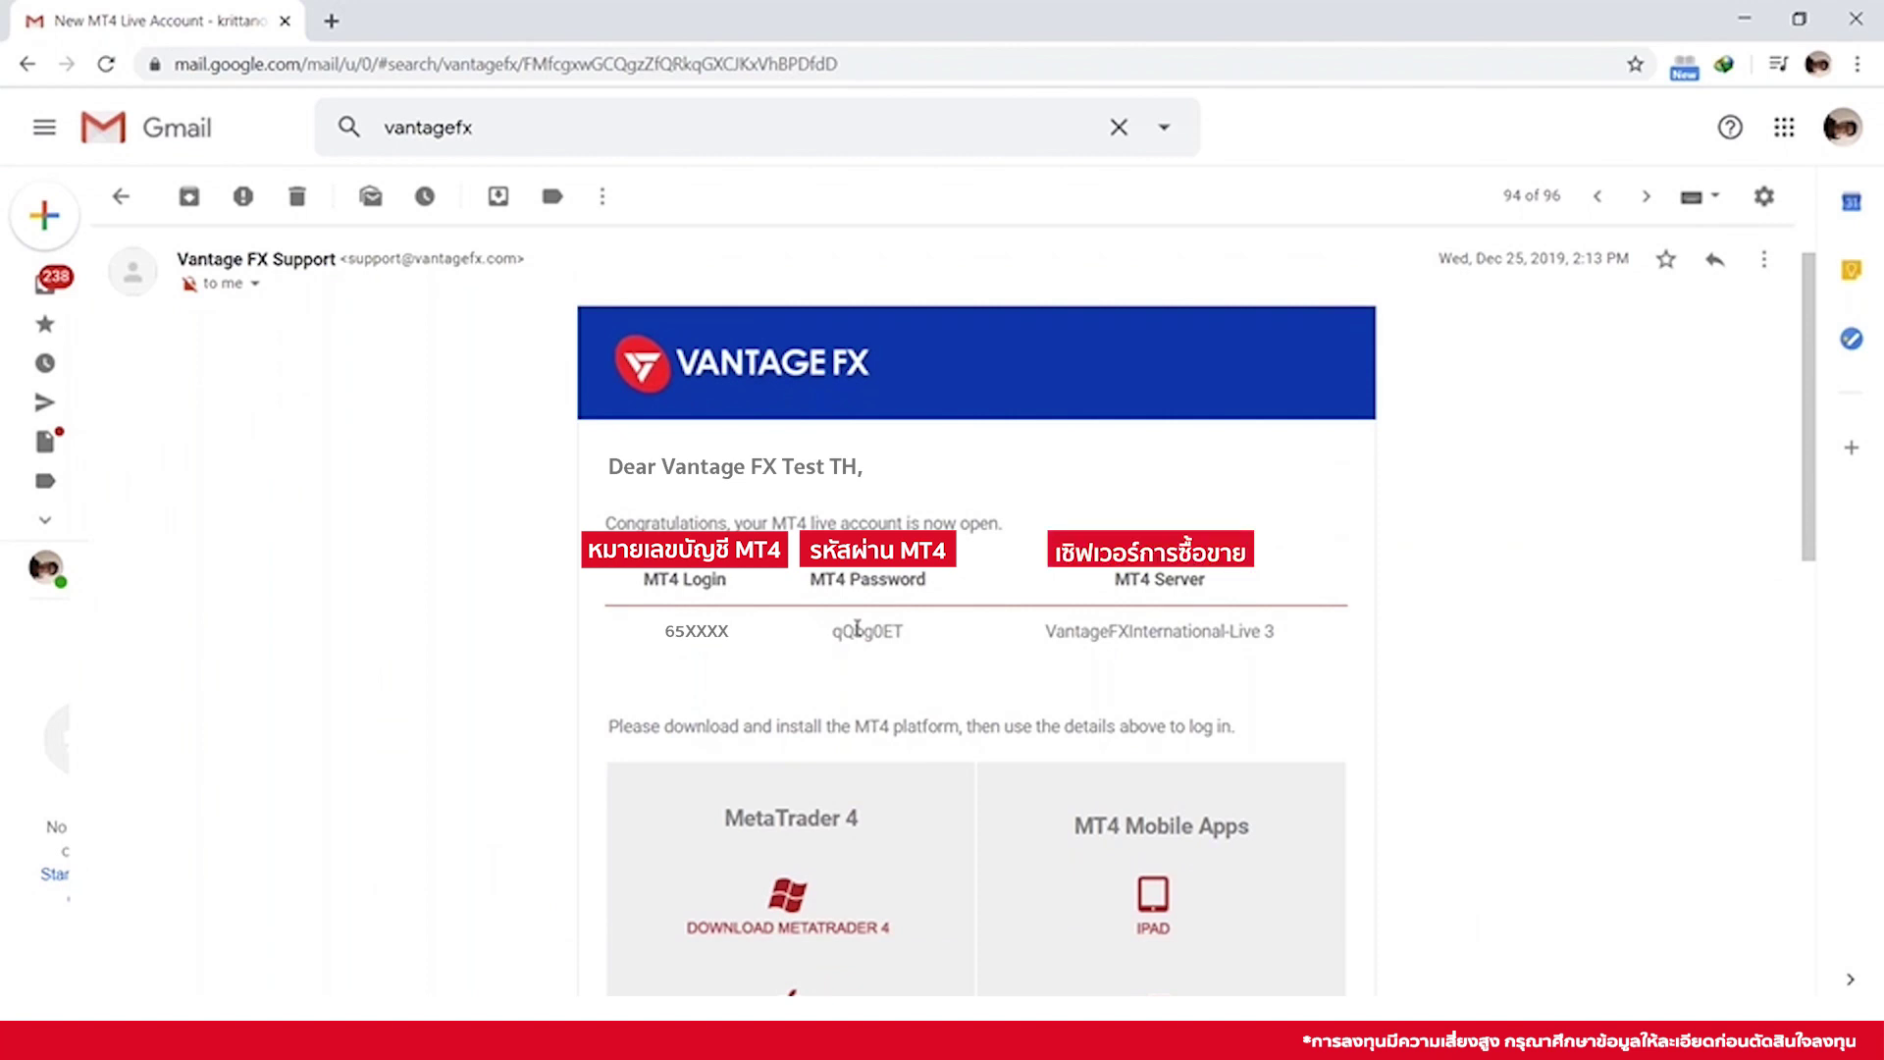
scroll(959, 565, down, 3)
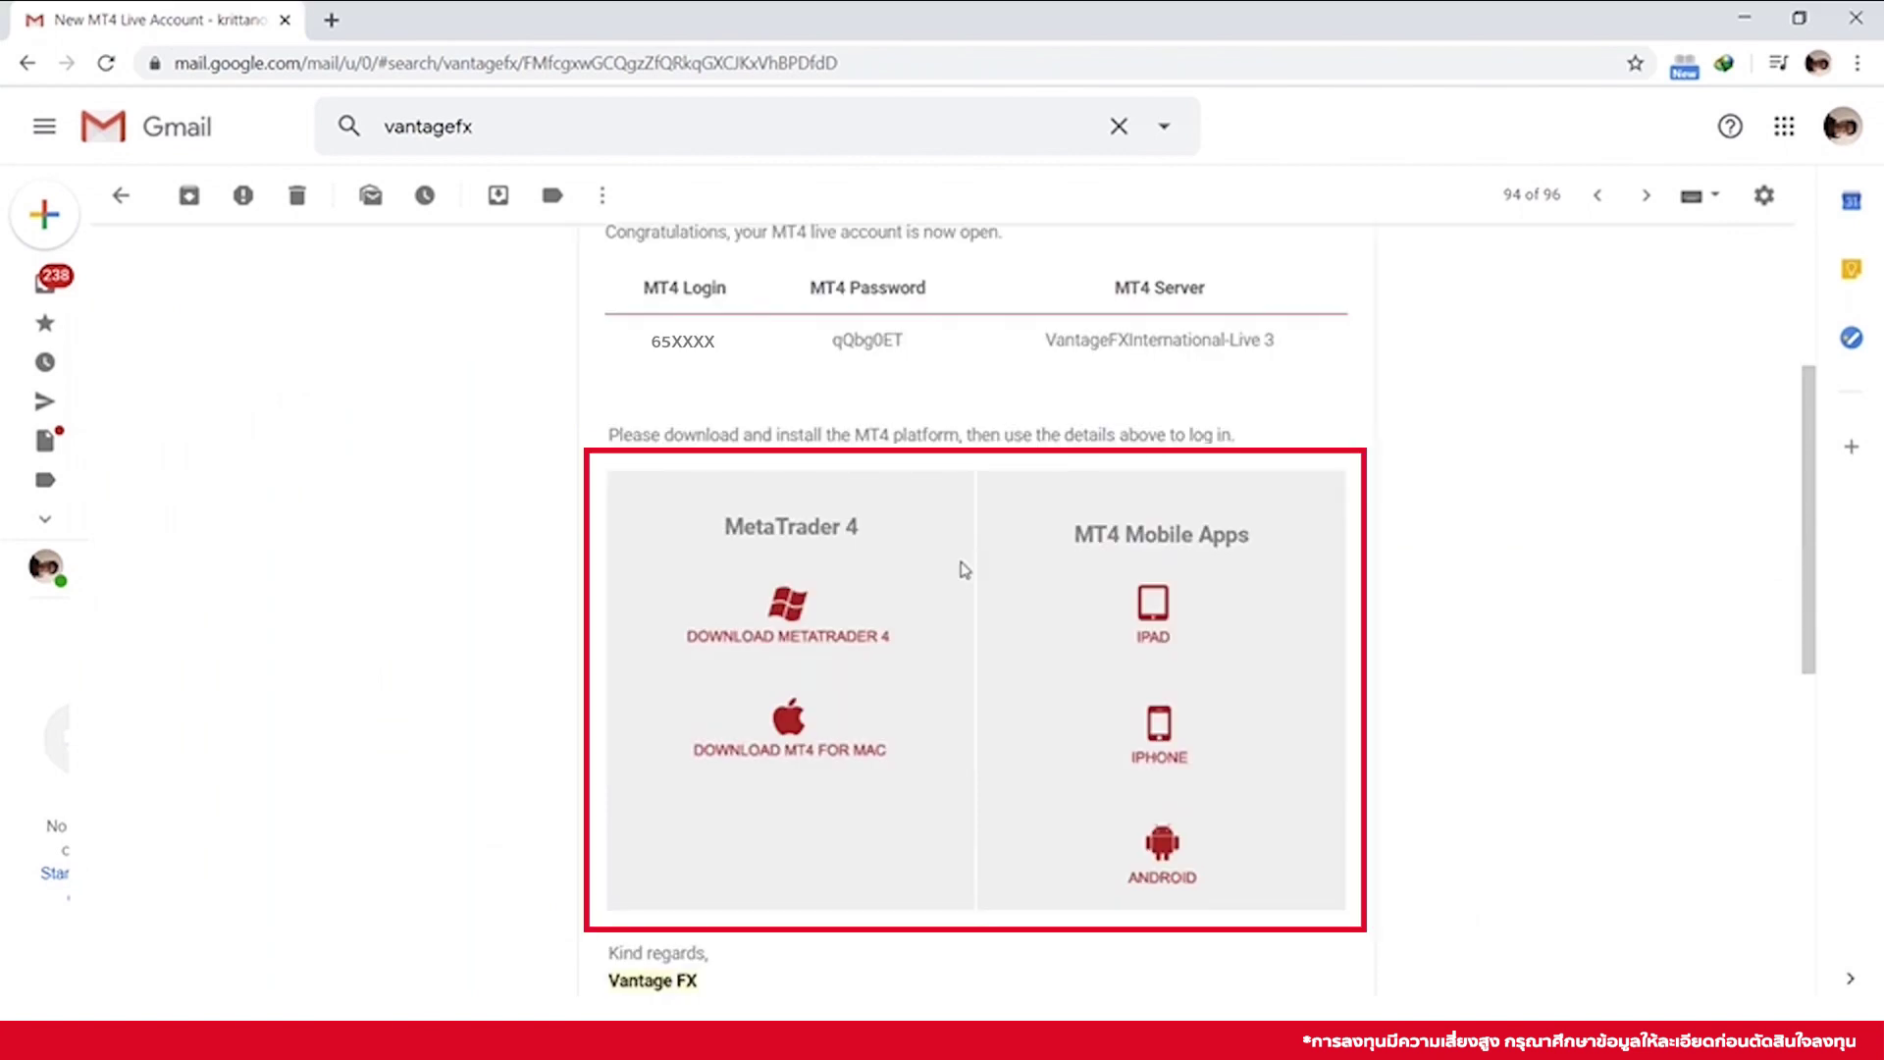